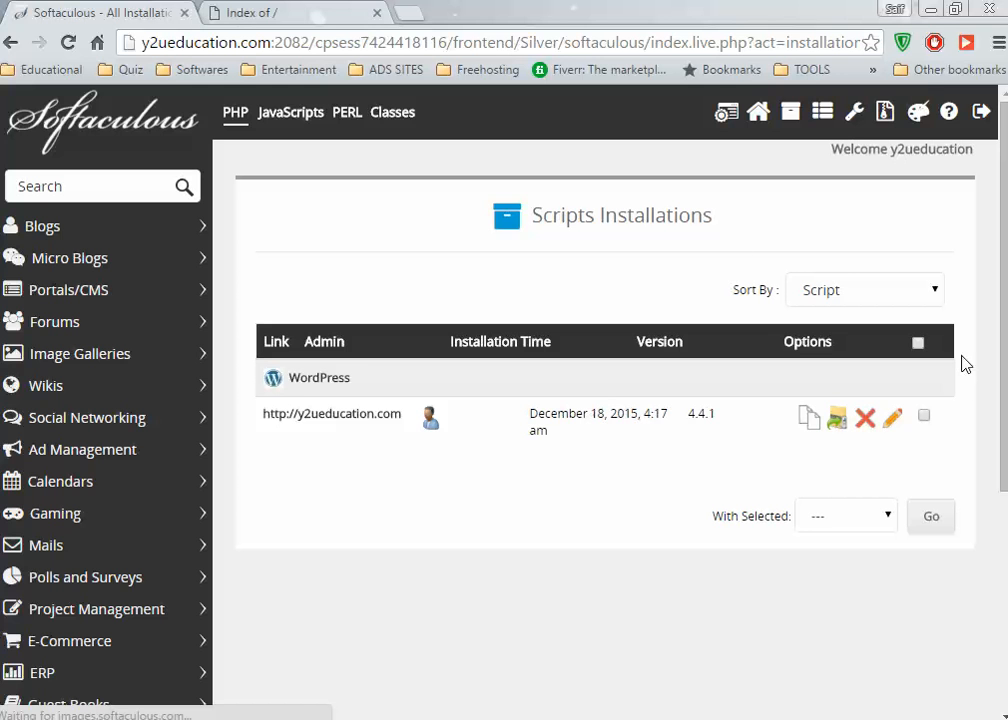
Remove the WordPress installation in Softaculous, confirming the irreversible removal, then bring up Dreamweaver.
{"action": "left_click", "coordinate": [866, 420]}
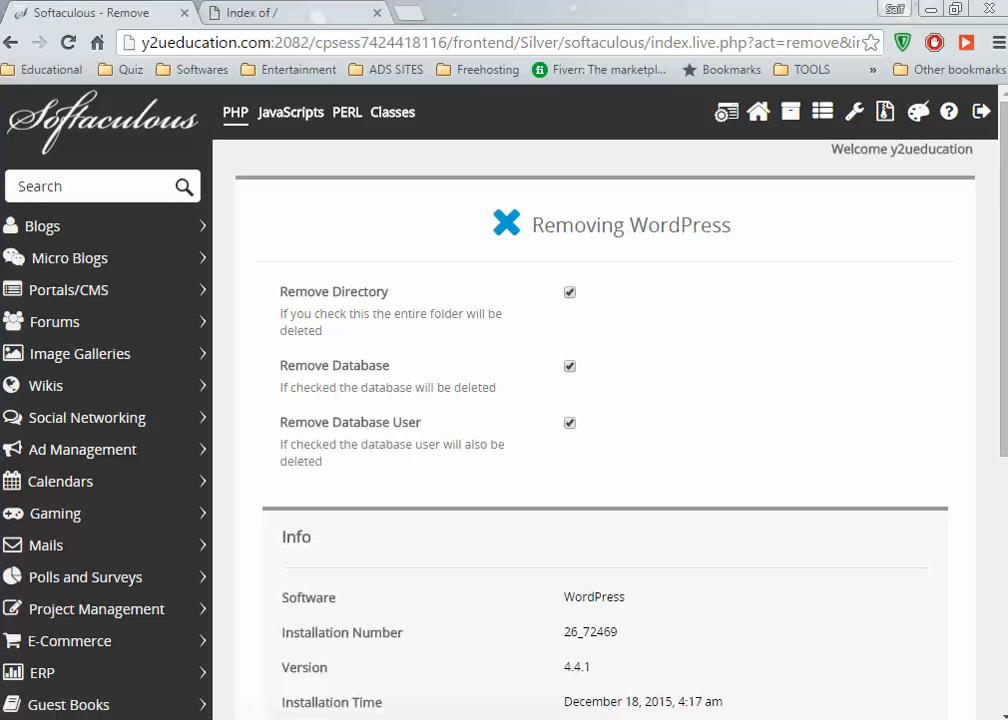
{"action": "scroll", "coordinate": [885, 488], "scroll_direction": "down", "scroll_amount": 5}
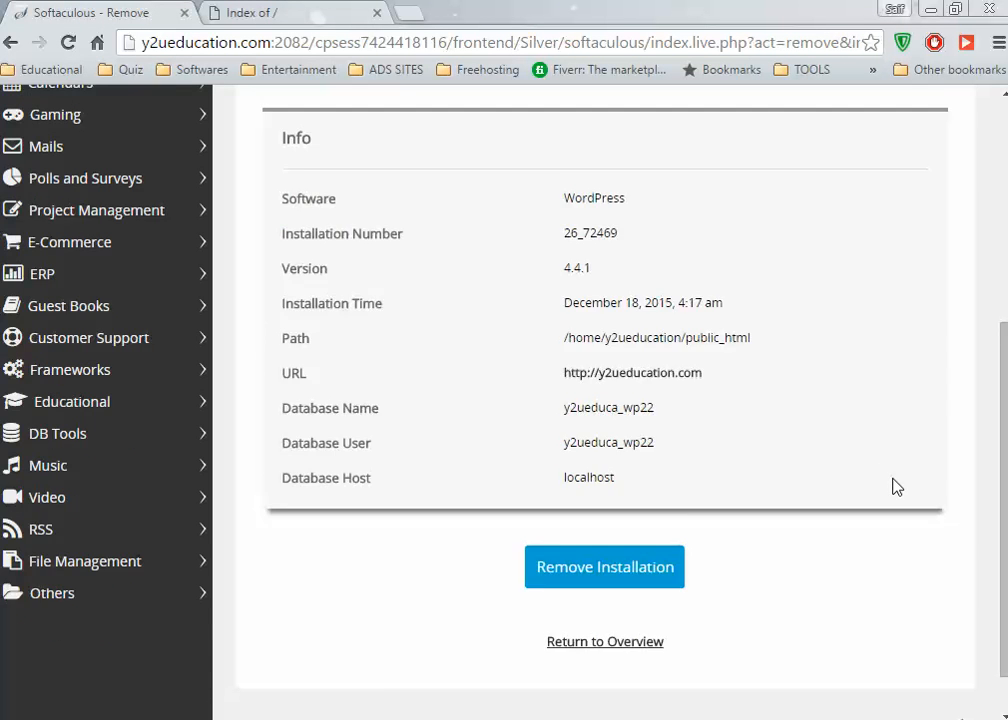
{"action": "left_click", "coordinate": [641, 528]}
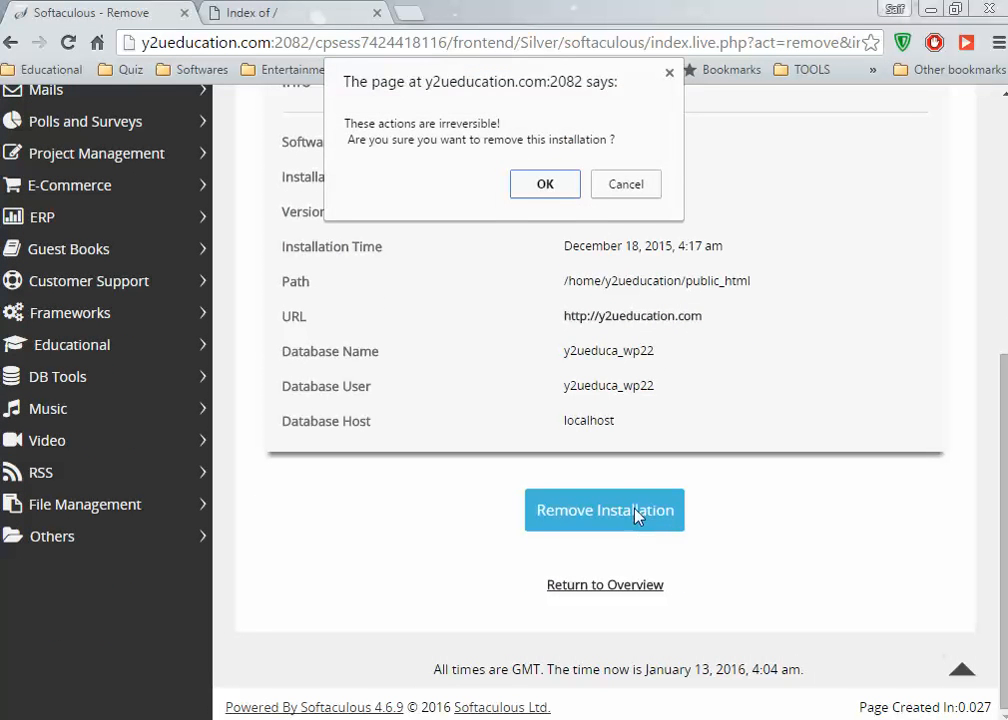
{"action": "left_click", "coordinate": [546, 186]}
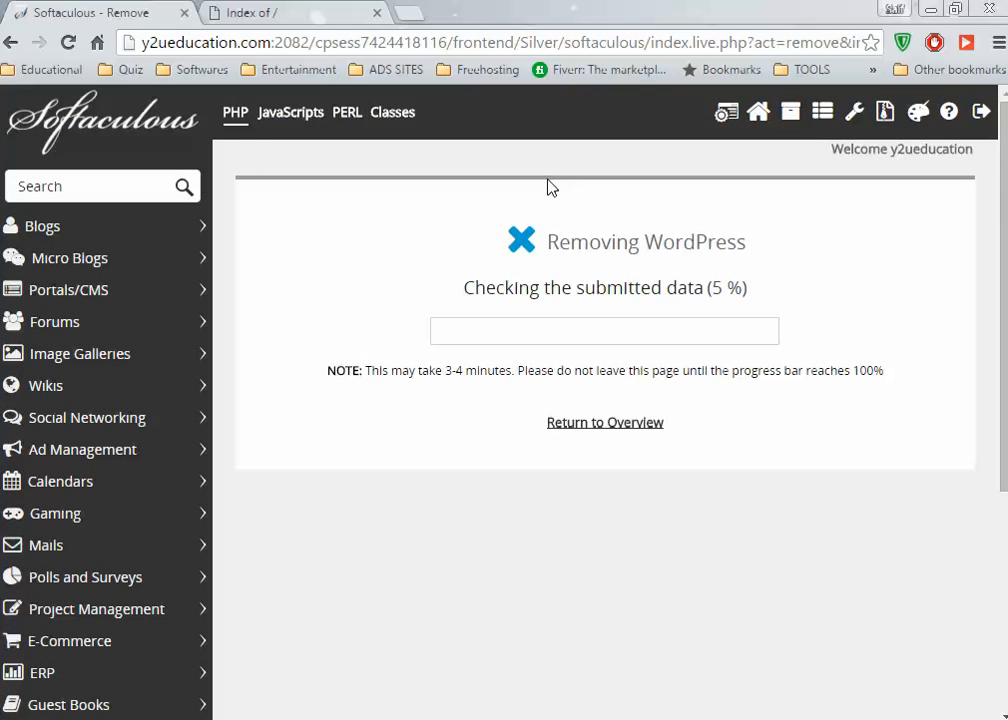
{"action": "left_click", "coordinate": [630, 719]}
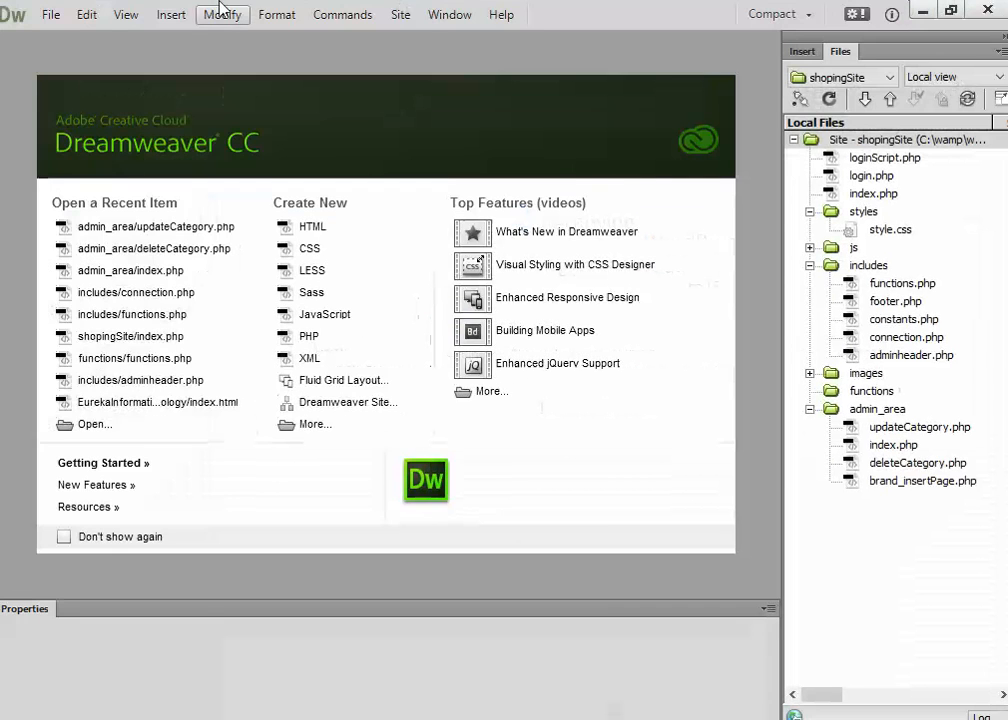
Start a new site in Manage Sites named y2ueducation.
{"action": "left_click", "coordinate": [352, 16]}
{"action": "mouse_move", "coordinate": [400, 15]}
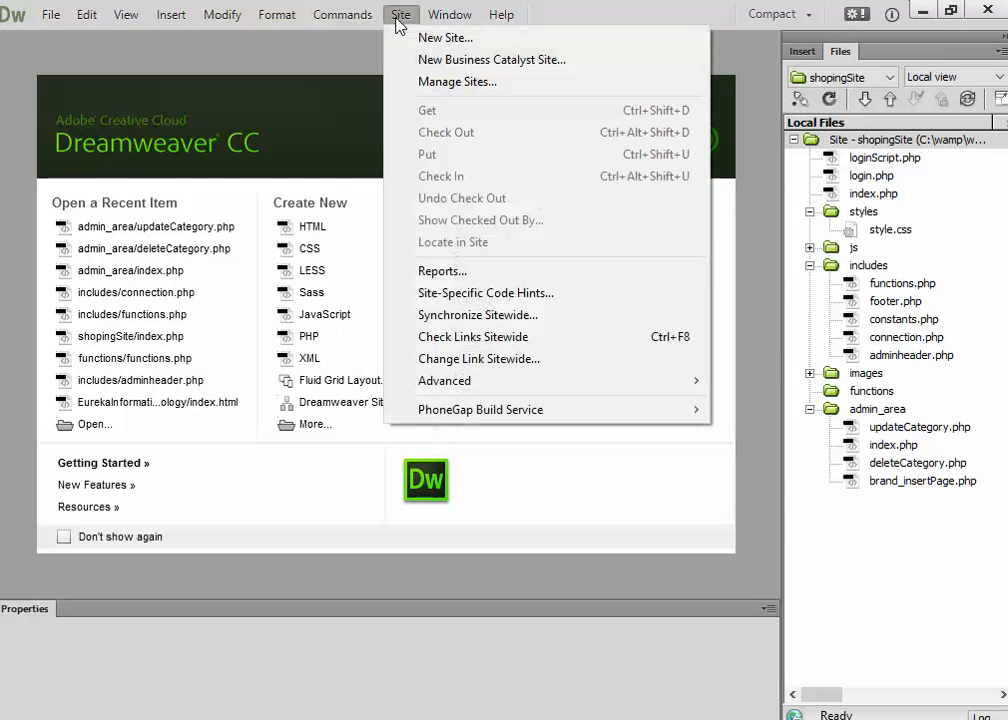
{"action": "left_click", "coordinate": [446, 87]}
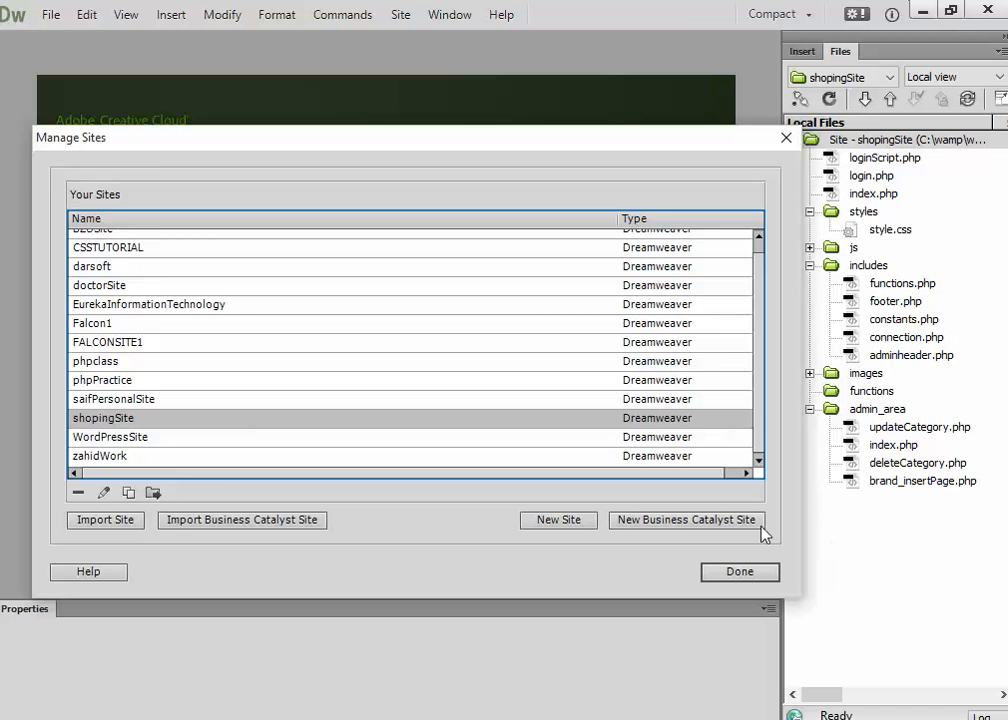
{"action": "left_click", "coordinate": [556, 519]}
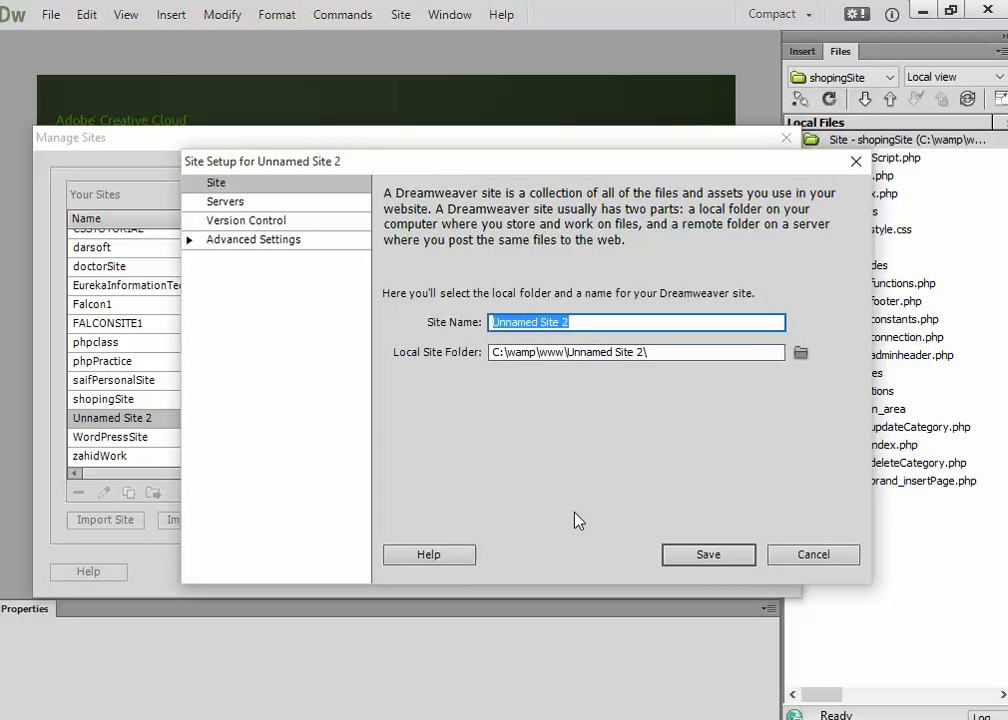
{"action": "type", "text": "y2y"}
{"action": "key", "text": "BackSpace"}
{"action": "type", "text": "ueducation"}
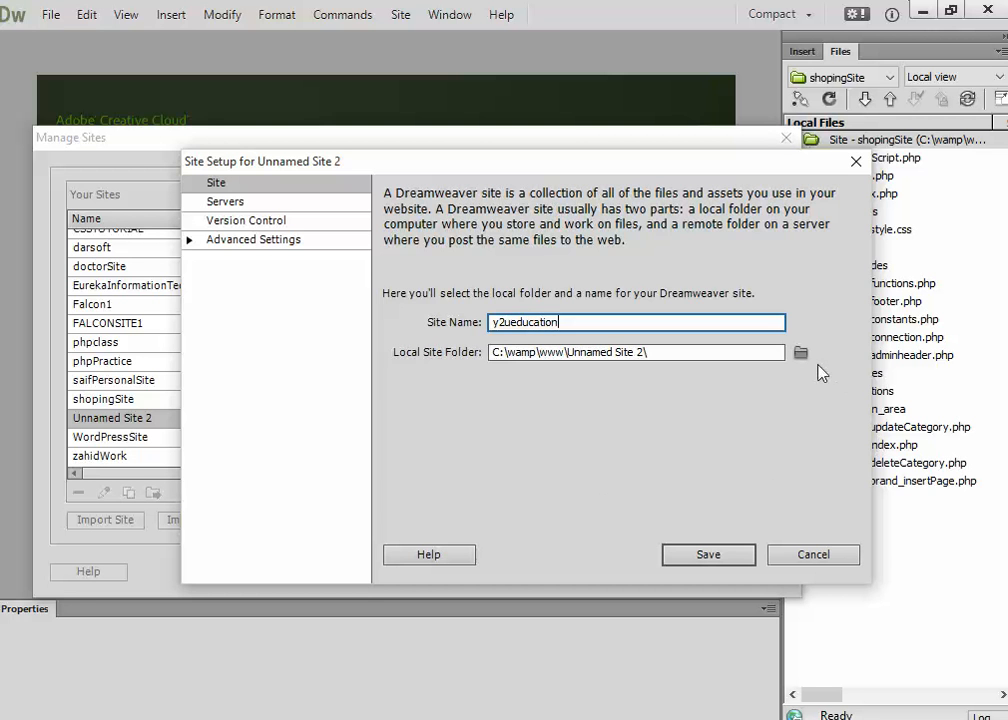
Create the folder C:\wamp\www\y2ueducation and make it the local site folder.
{"action": "left_click", "coordinate": [800, 353]}
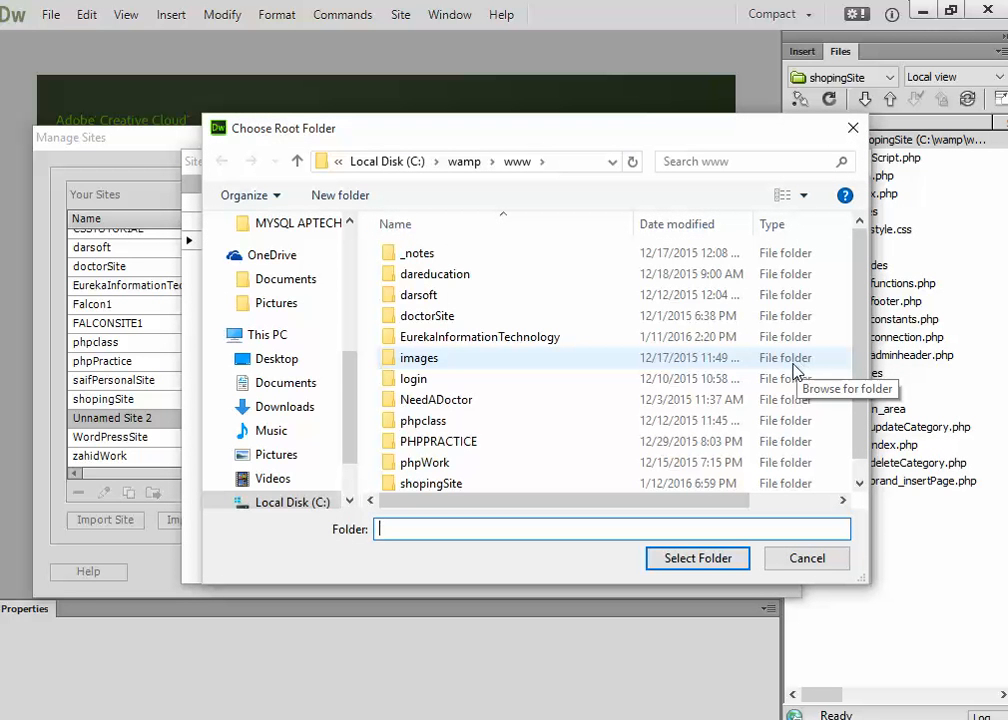
{"action": "scroll", "coordinate": [477, 340], "scroll_direction": "down", "scroll_amount": 1}
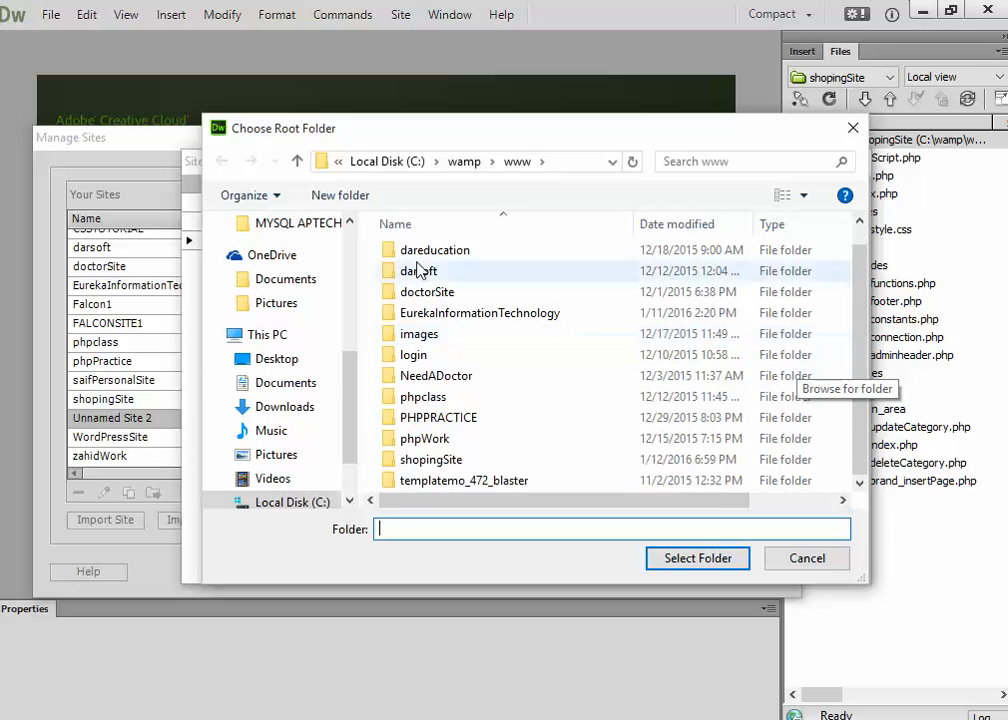
{"action": "left_click", "coordinate": [340, 195]}
{"action": "type", "text": "y2ueducation"}
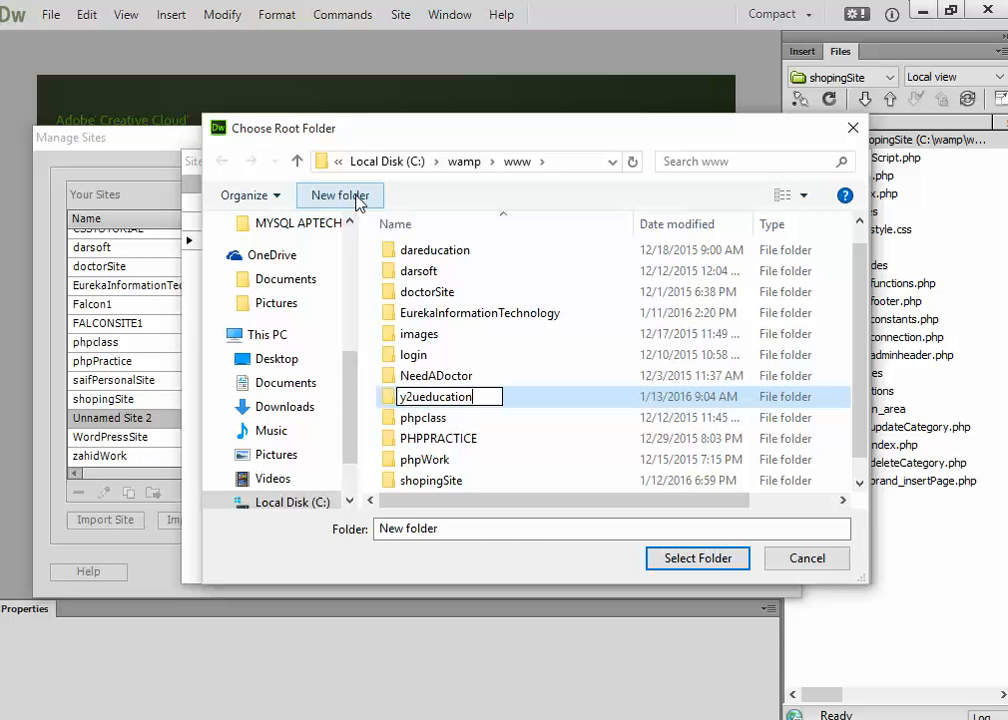
{"action": "key", "text": "Return"}
{"action": "double_click", "coordinate": [463, 483]}
{"action": "left_click", "coordinate": [722, 558]}
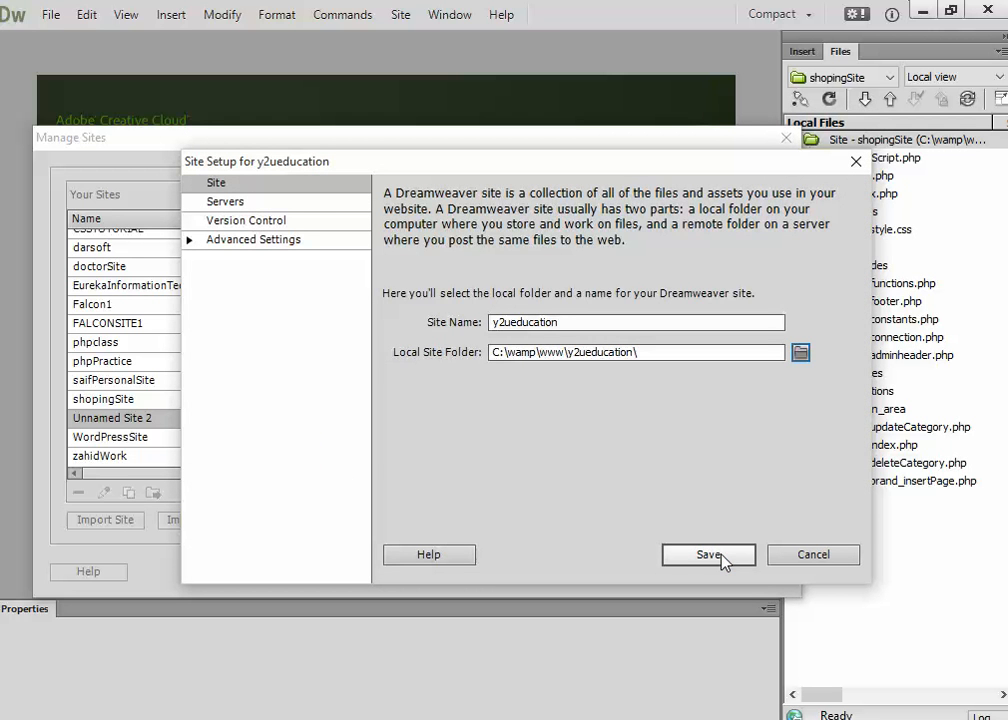
{"action": "left_click", "coordinate": [279, 205]}
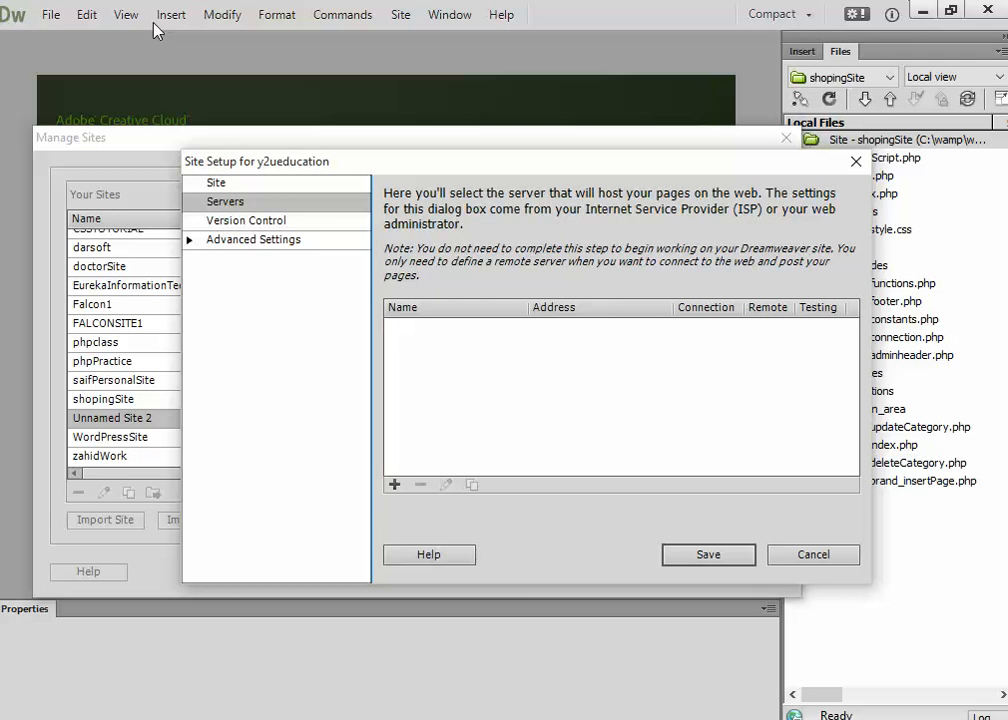
Add a Local/Network server 'localserver' using the y2ueducation folder and Web URL localhost/y2ueducation.
{"action": "left_click", "coordinate": [395, 485]}
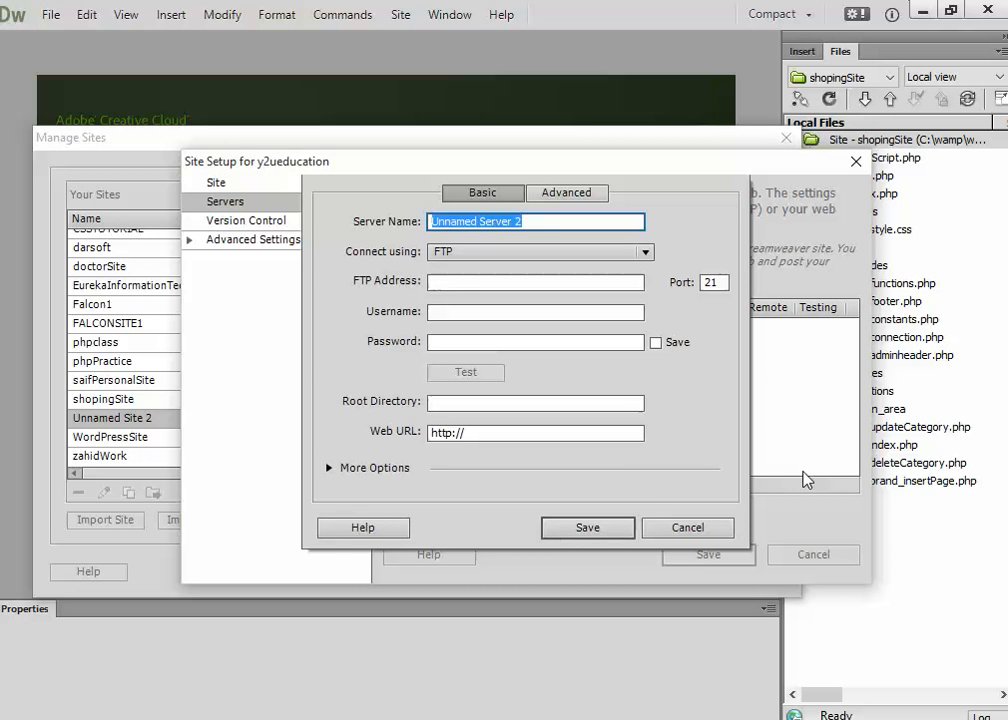
{"action": "type", "text": "localh"}
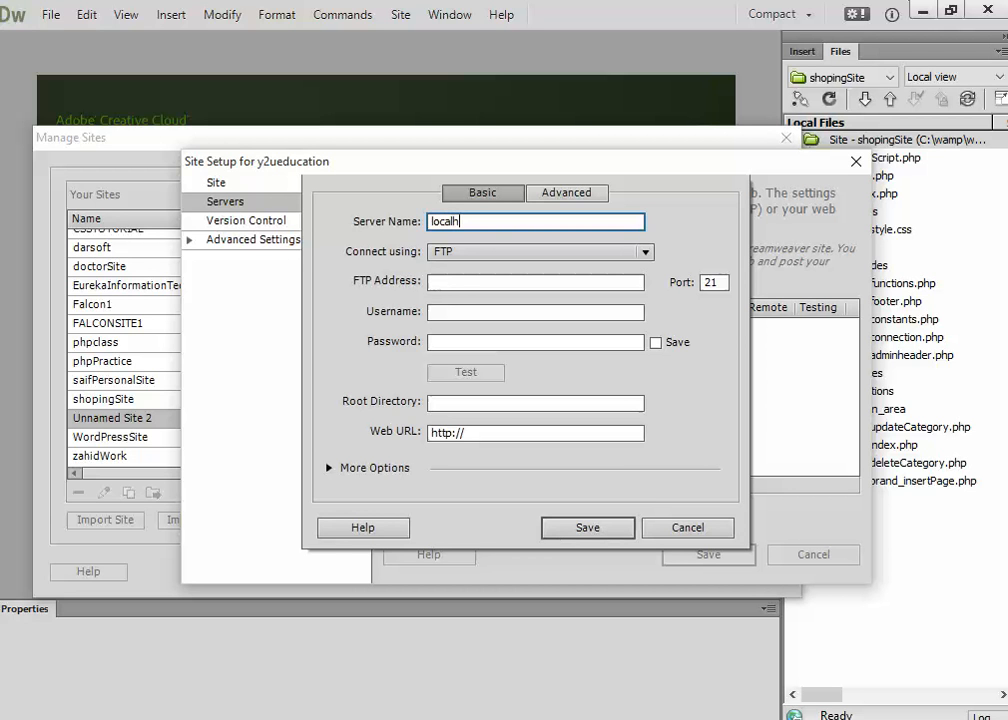
{"action": "key", "text": "BackSpace"}
{"action": "type", "text": "server"}
{"action": "left_click", "coordinate": [647, 252]}
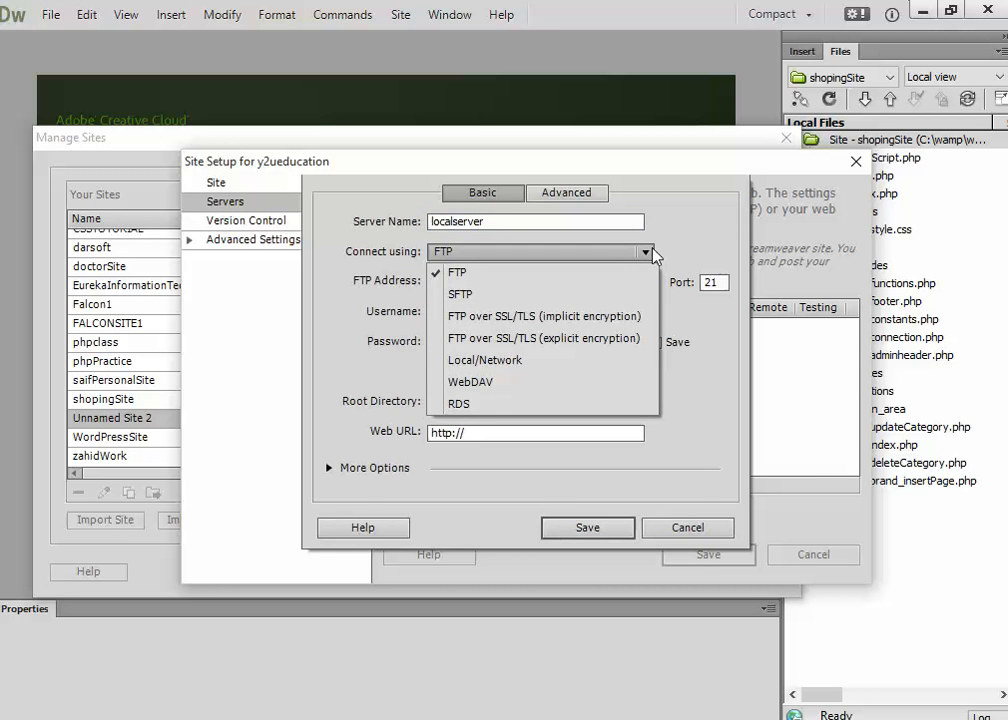
{"action": "left_click", "coordinate": [468, 360]}
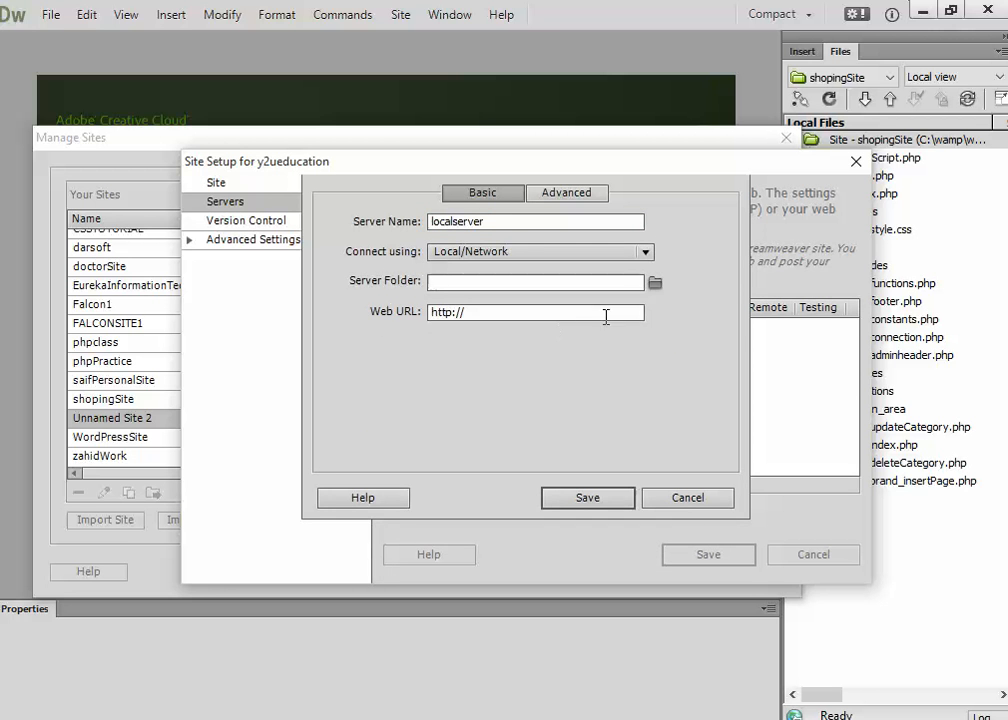
{"action": "left_click", "coordinate": [656, 285]}
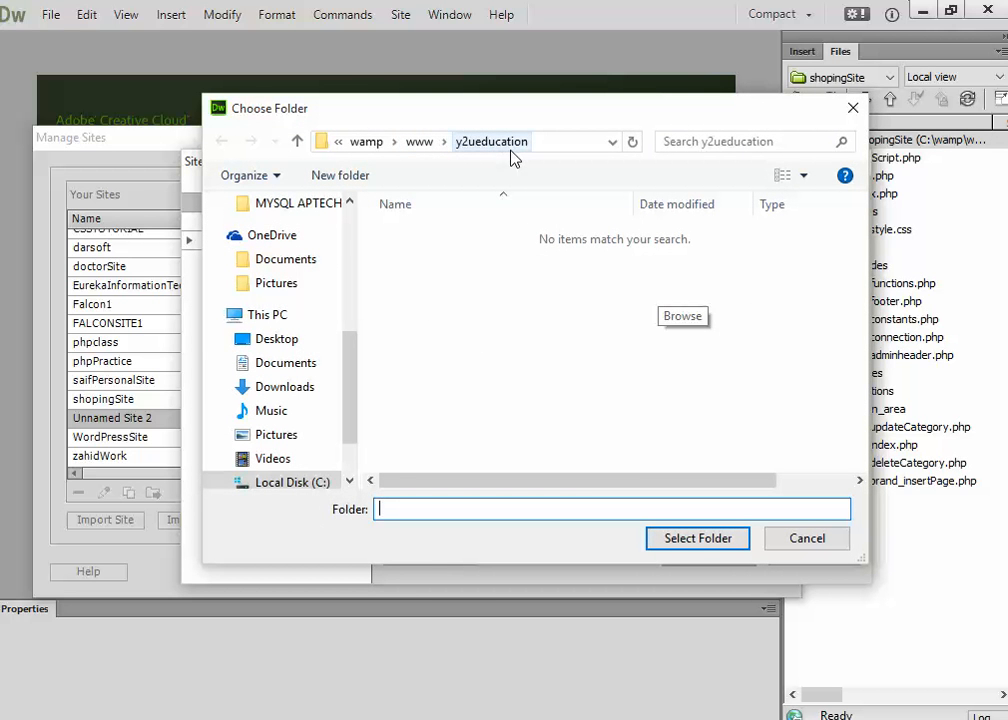
{"action": "left_click", "coordinate": [715, 540]}
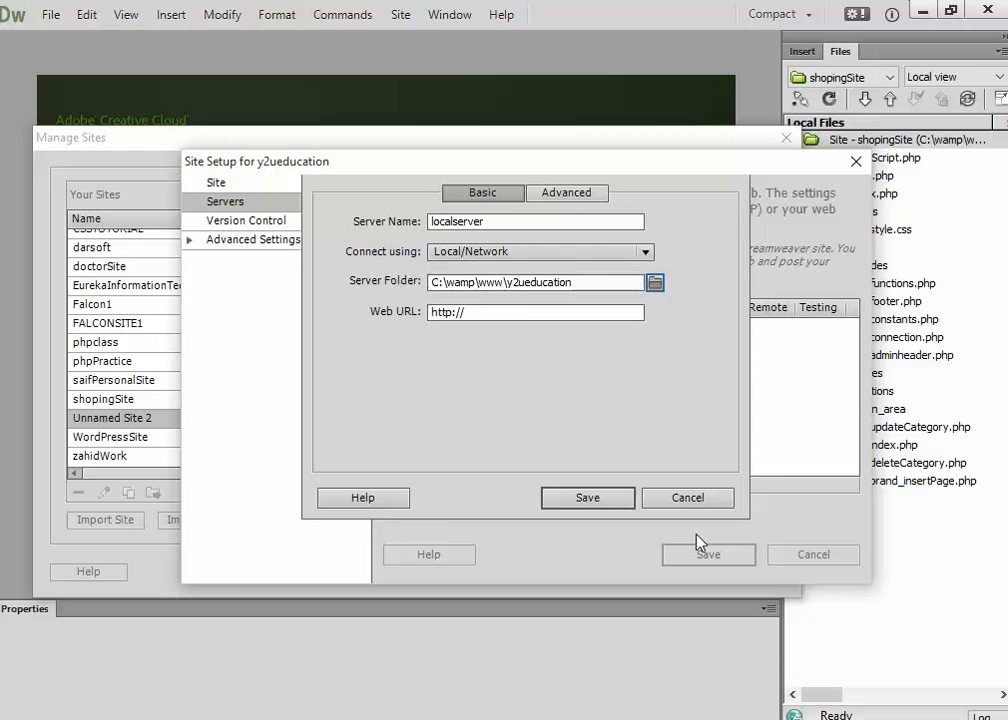
{"action": "left_click", "coordinate": [524, 308]}
{"action": "type", "text": "localhost/"}
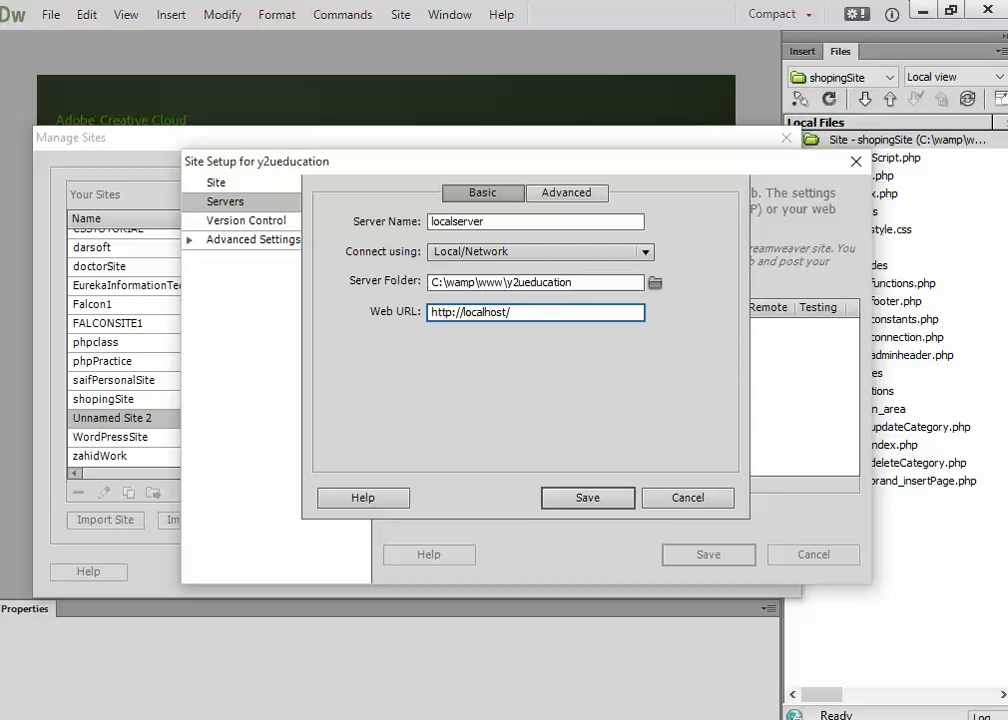
{"action": "type", "text": "y2ueducation"}
{"action": "key", "text": "Return"}
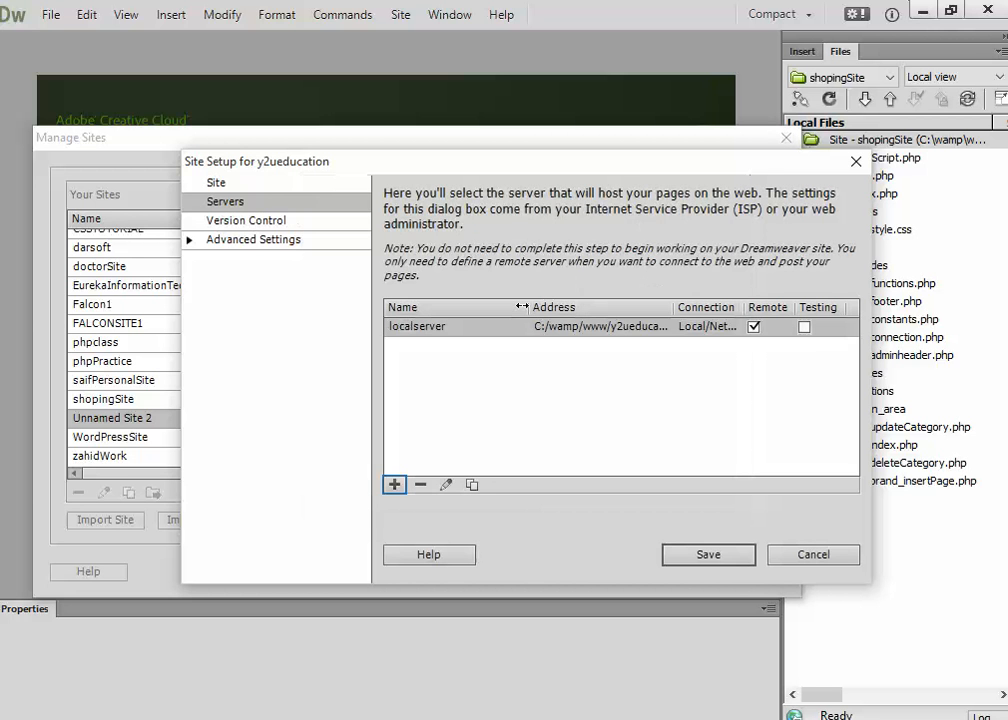
Make localserver the testing server instead of remote, and save the y2ueducation site.
{"action": "left_click", "coordinate": [754, 327]}
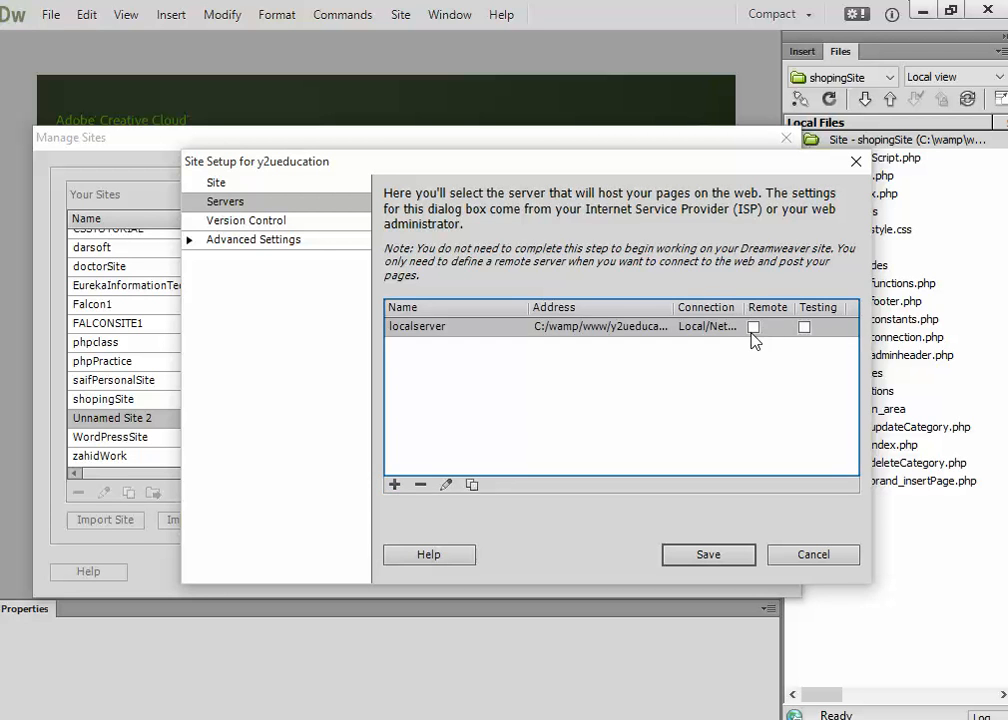
{"action": "left_click", "coordinate": [805, 328]}
{"action": "left_click", "coordinate": [712, 552]}
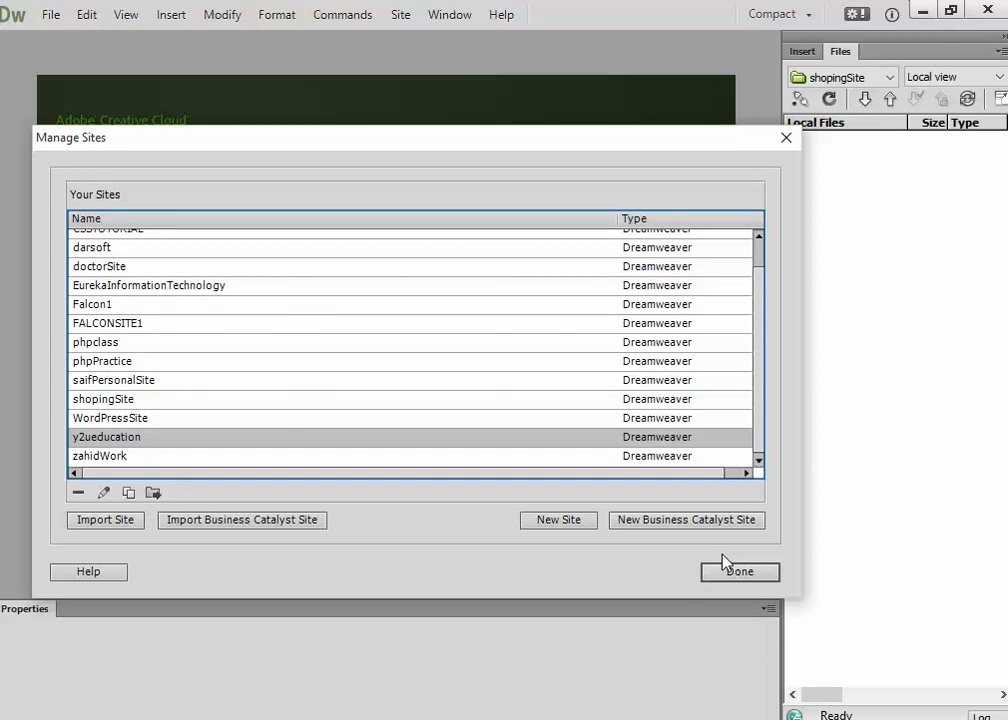
{"action": "left_click", "coordinate": [740, 573]}
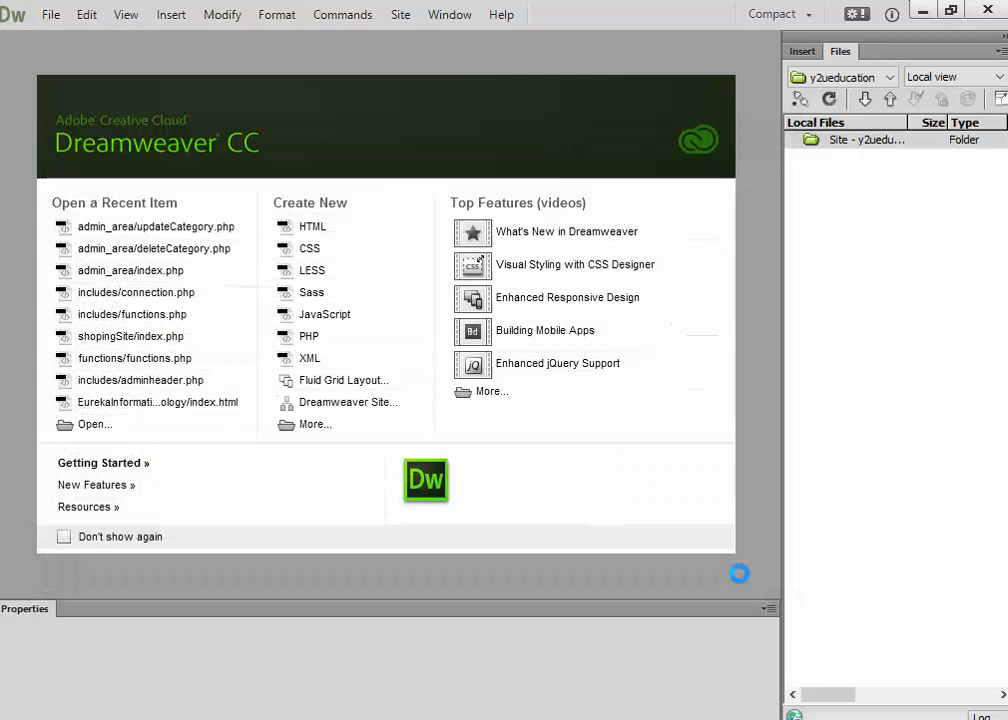
{"action": "left_click", "coordinate": [828, 141]}
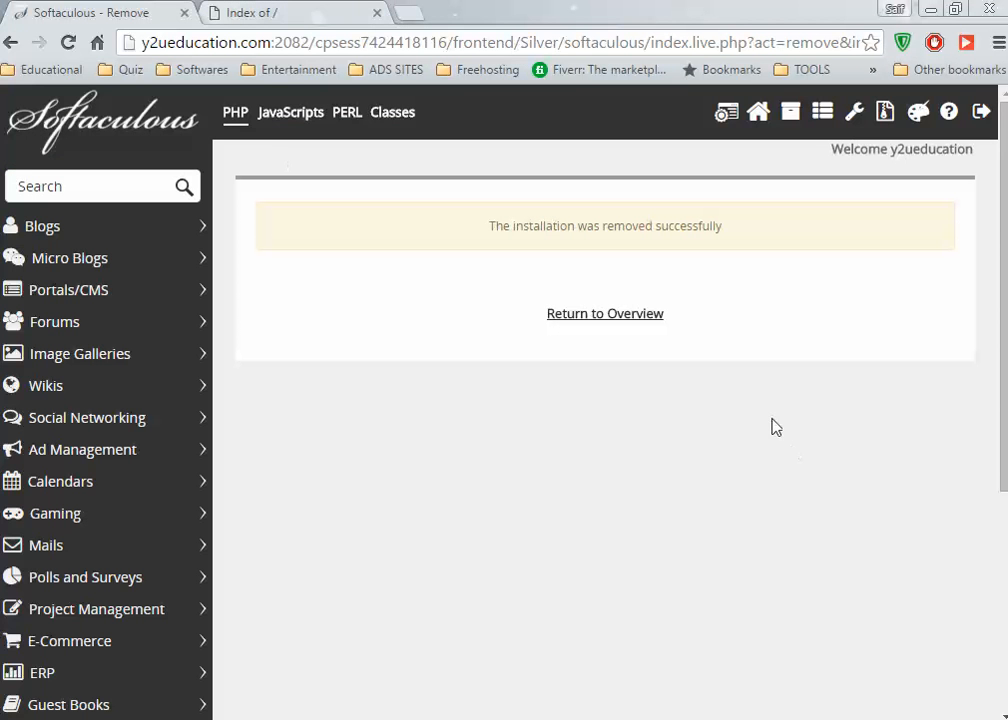
Leave Softaculous and return to the cPanel control panel.
{"action": "left_click", "coordinate": [730, 118]}
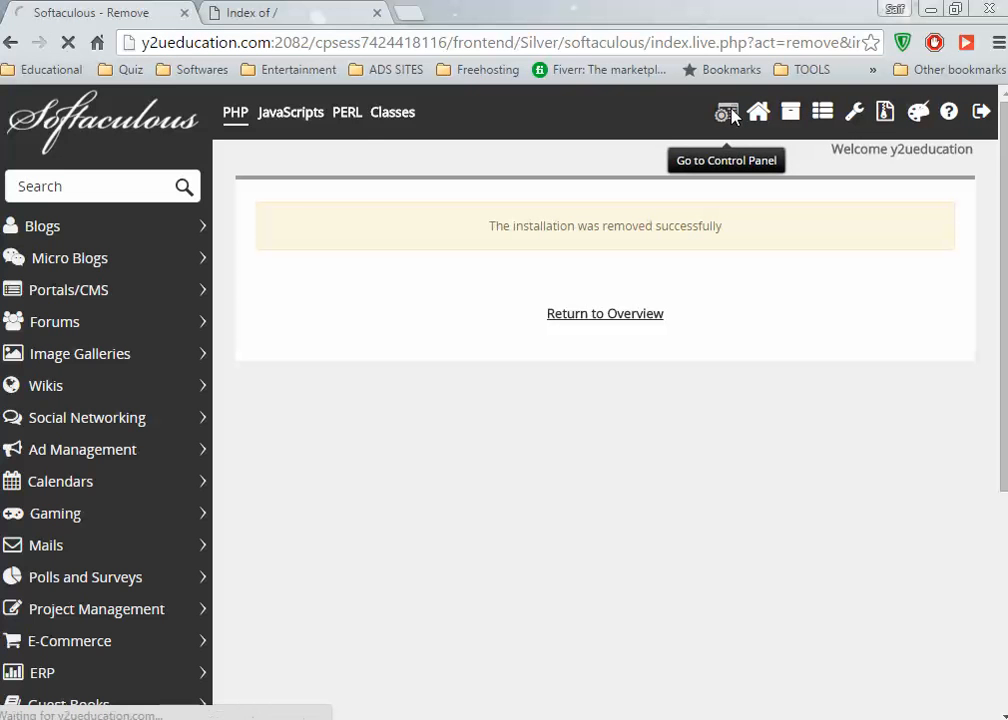
{"action": "mouse_move", "coordinate": [629, 716]}
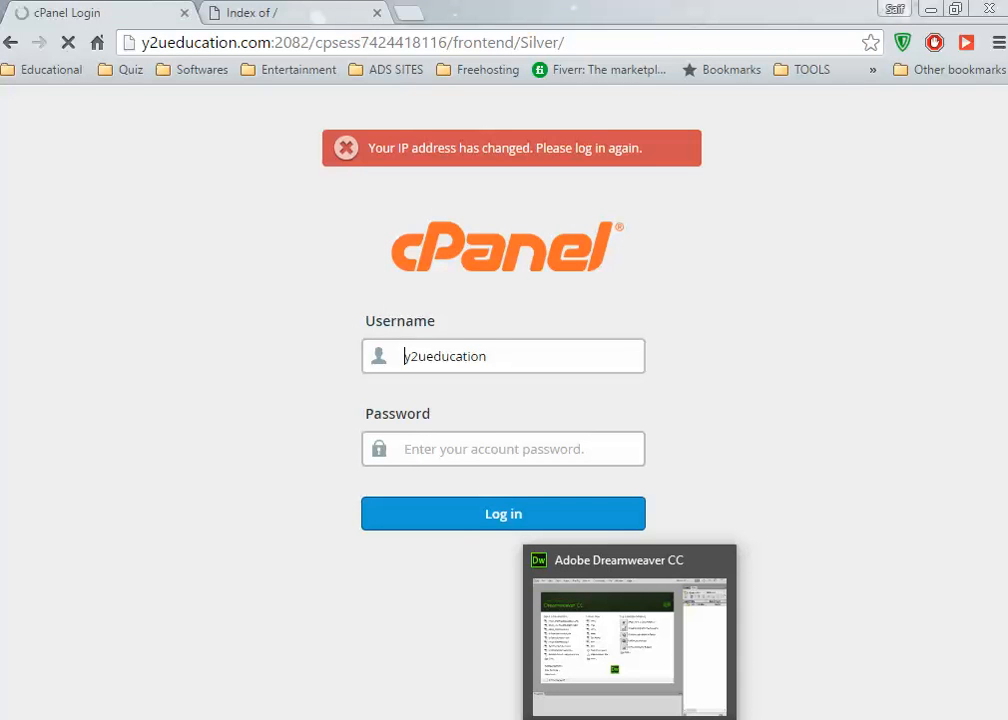
Log back in to cPanel with the hosting account's username and password, retrying after a failed attempt.
{"action": "left_click", "coordinate": [566, 350]}
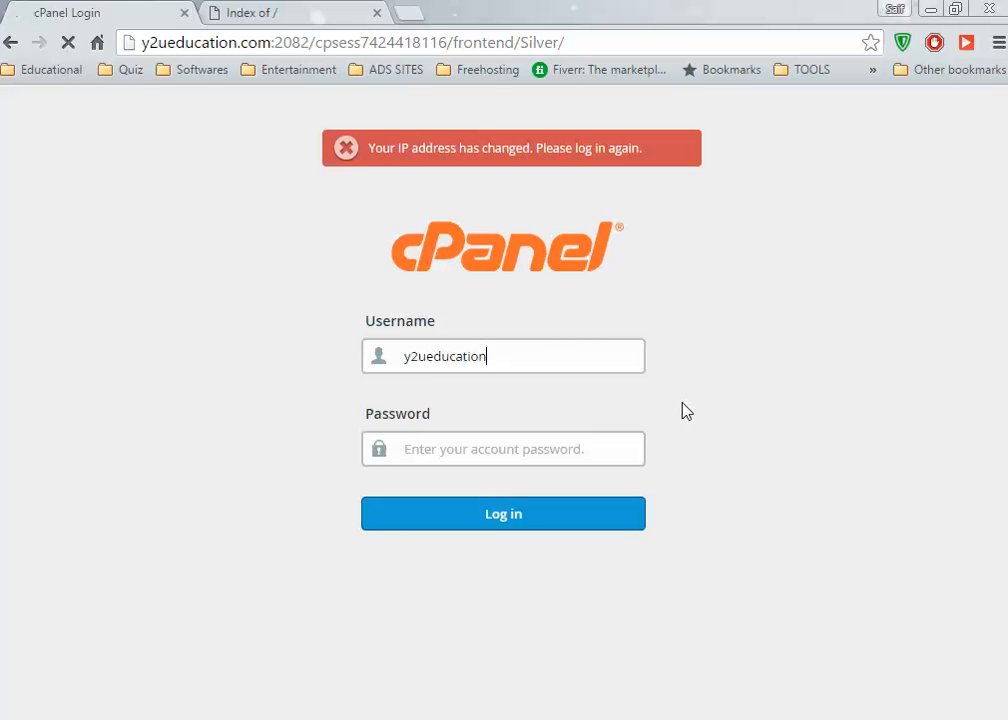
{"action": "left_click", "coordinate": [832, 718]}
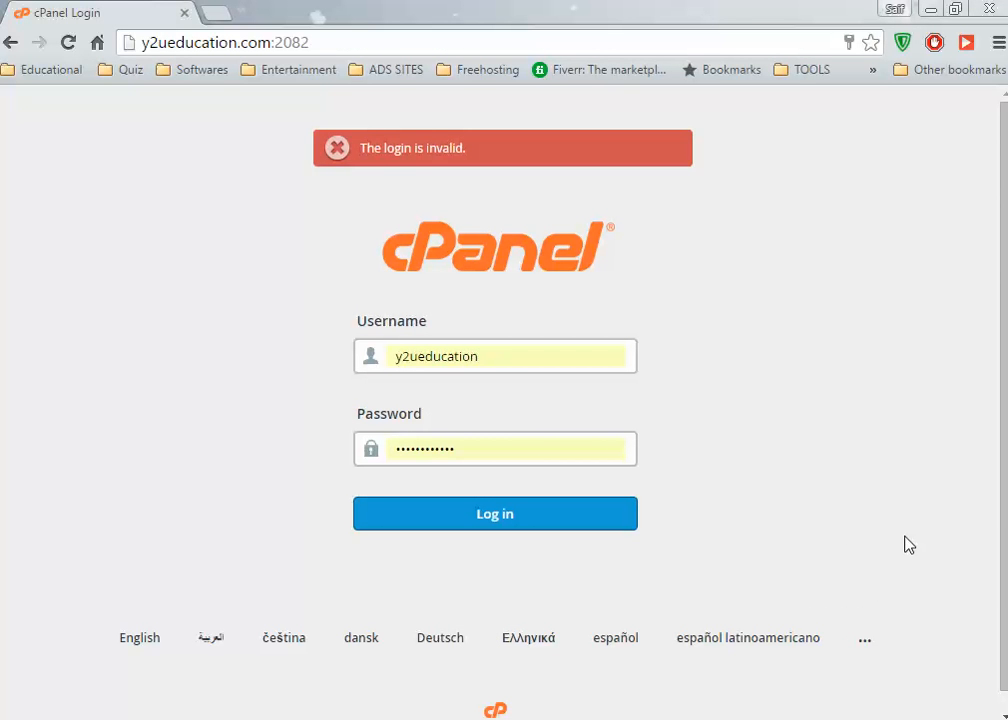
{"action": "left_click", "coordinate": [569, 518]}
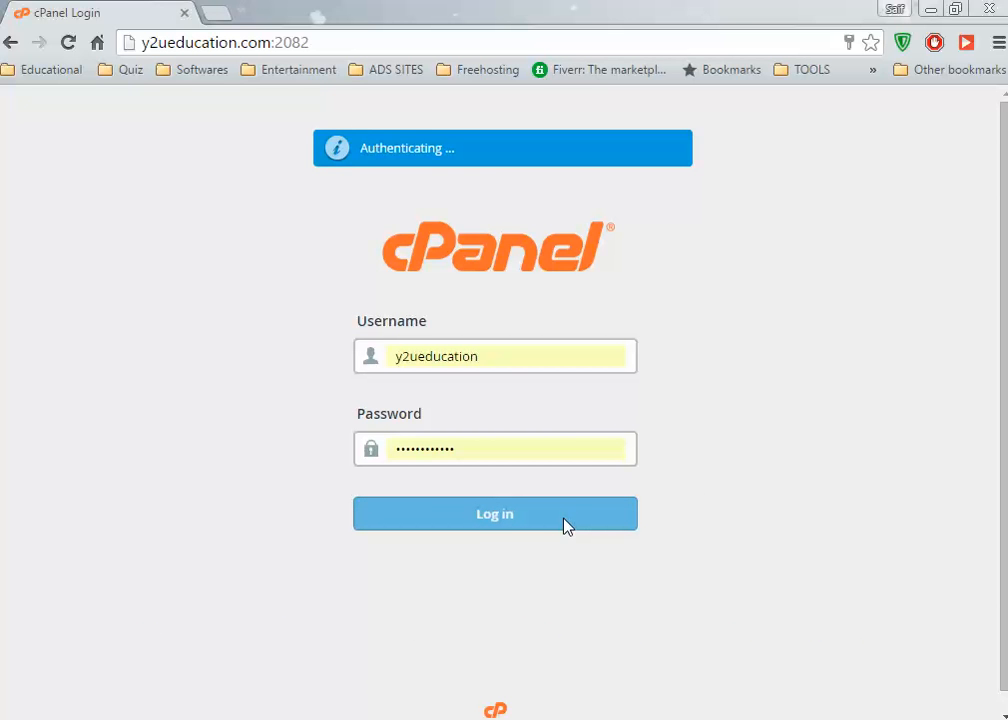
{"action": "left_click", "coordinate": [832, 718]}
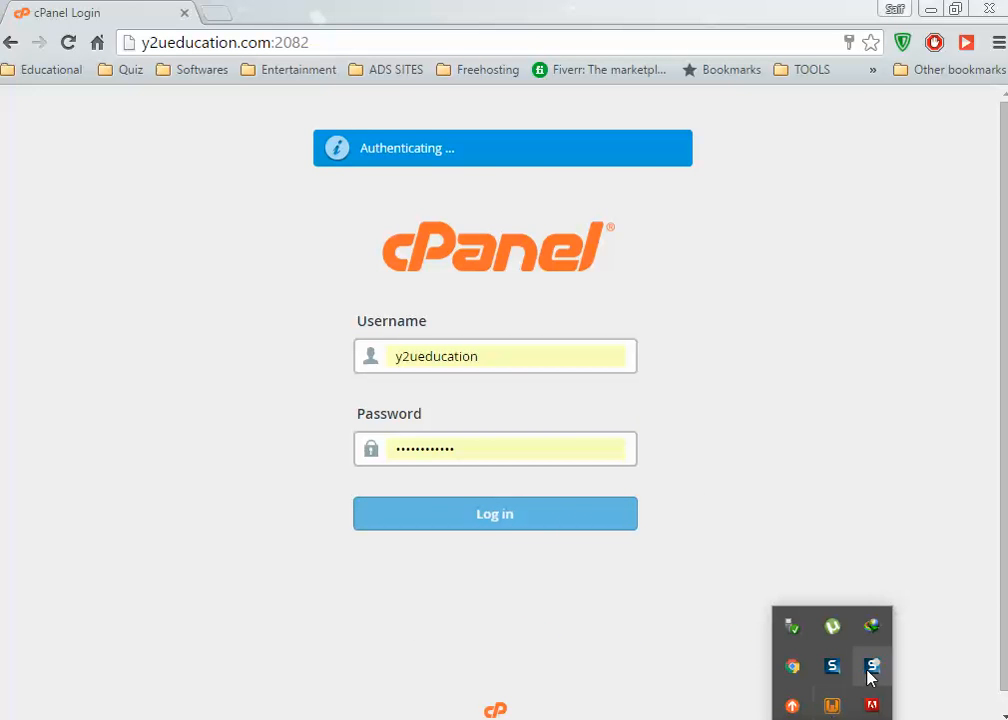
{"action": "scroll", "coordinate": [601, 551], "scroll_direction": "down", "scroll_amount": 15}
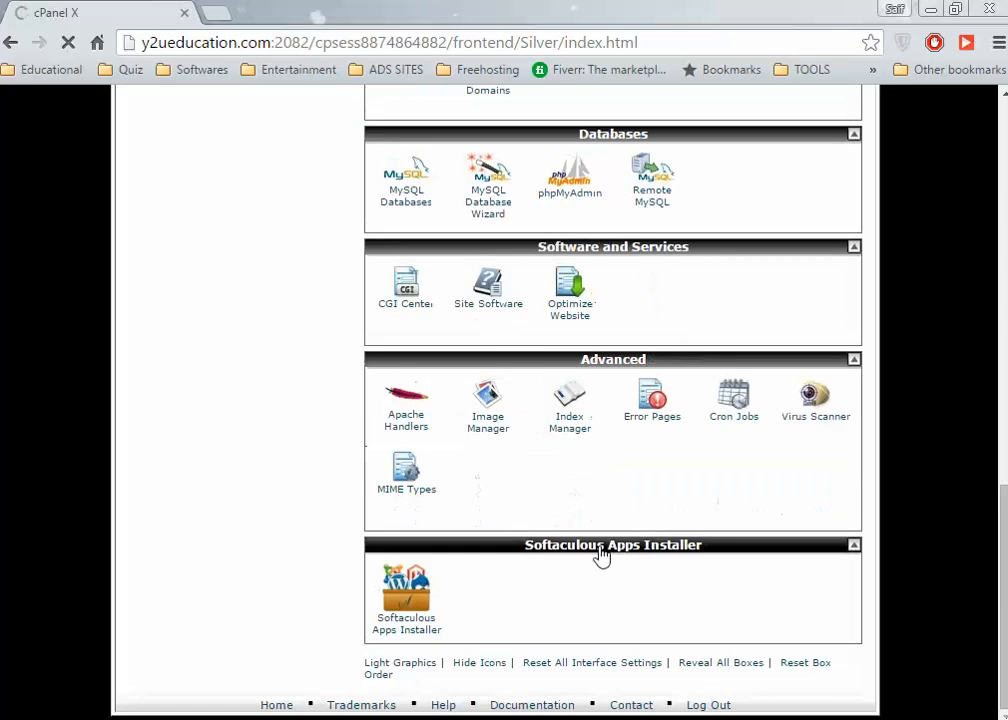
{"action": "scroll", "coordinate": [603, 550], "scroll_direction": "up", "scroll_amount": 4}
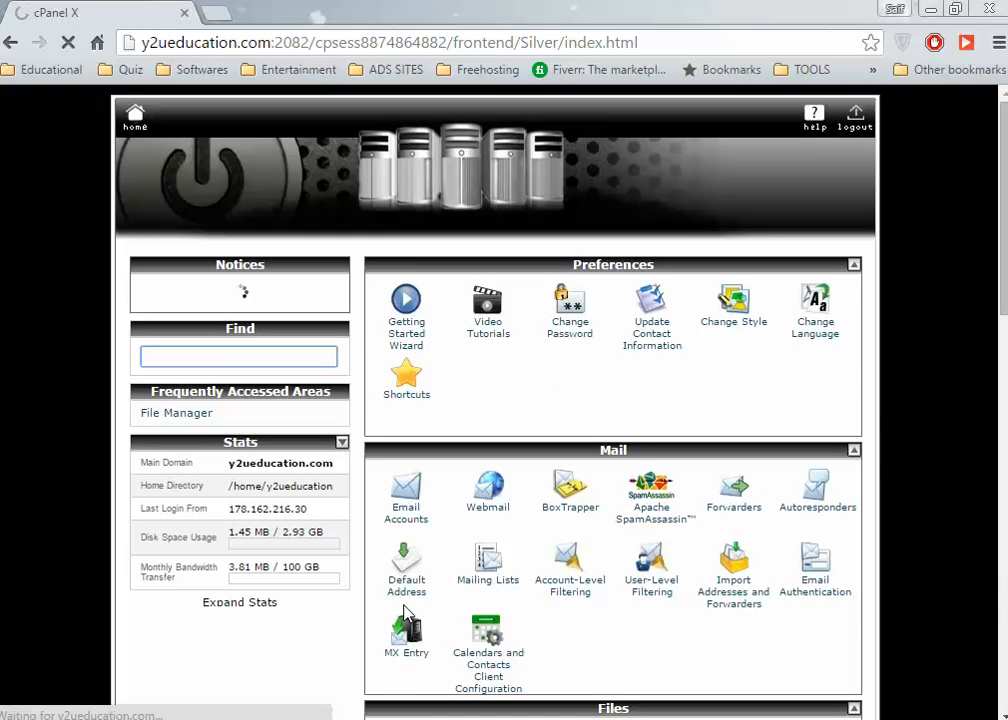
On the MySQL Databases page, create the database y2ueduca_db by entering 'db' as the name.
{"action": "scroll", "coordinate": [441, 637], "scroll_direction": "down", "scroll_amount": 9}
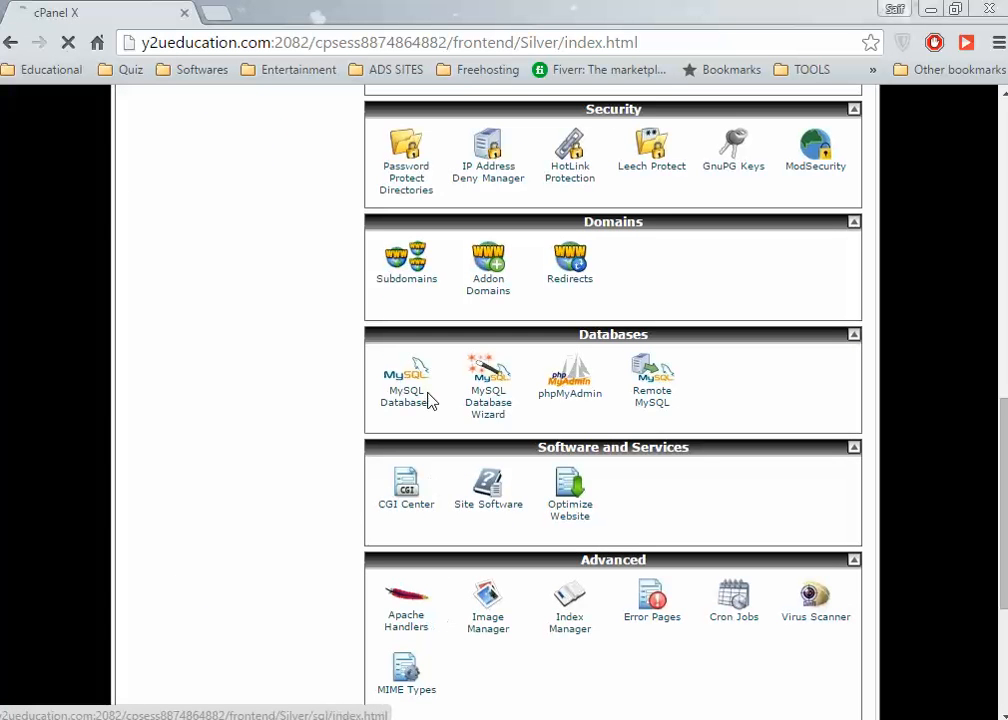
{"action": "left_click", "coordinate": [407, 402]}
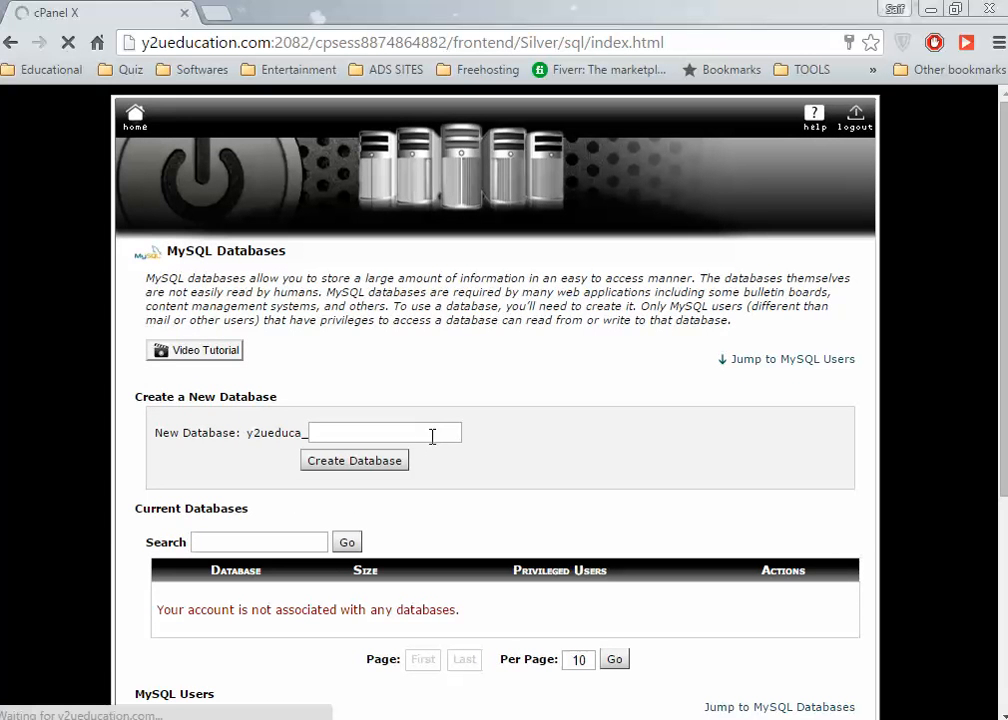
{"action": "left_click", "coordinate": [432, 433]}
{"action": "type", "text": "data"}
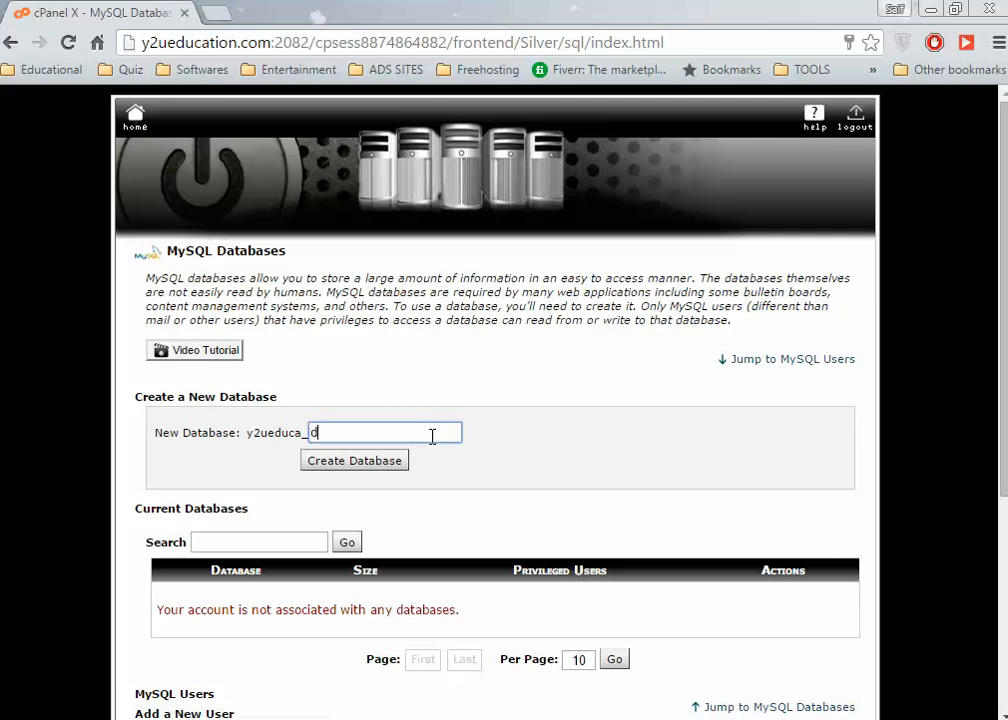
{"action": "type", "text": "base"}
{"action": "key", "text": "BackSpace"}
{"action": "key", "text": "BackSpace"}
{"action": "key", "text": "BackSpace"}
{"action": "key", "text": "BackSpace"}
{"action": "key", "text": "BackSpace"}
{"action": "key", "text": "BackSpace"}
{"action": "key", "text": "BackSpace"}
{"action": "type", "text": "b"}
{"action": "left_click", "coordinate": [367, 466]}
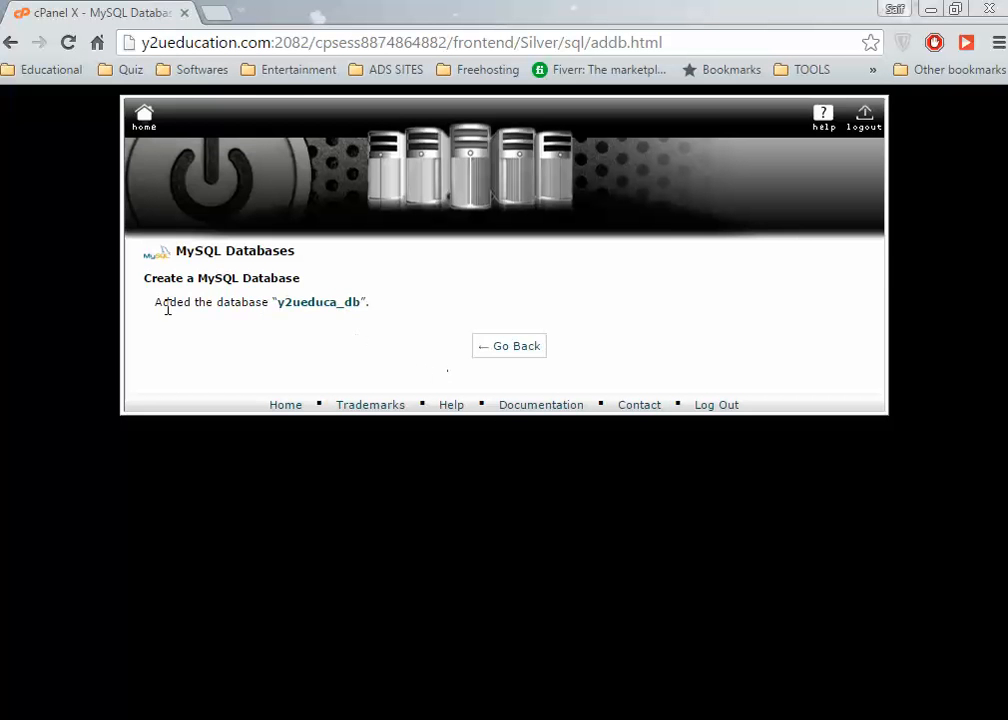
Copy the database name y2ueduca_db from the Current Databases list.
{"action": "left_click", "coordinate": [508, 347]}
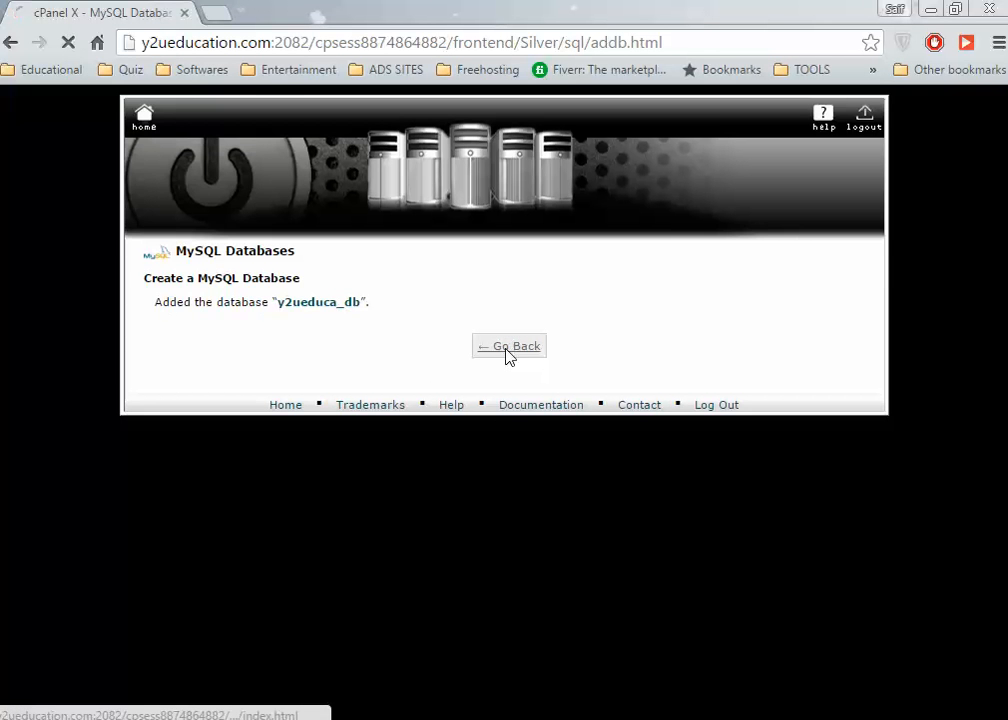
{"action": "scroll", "coordinate": [600, 530], "scroll_direction": "down", "scroll_amount": 3}
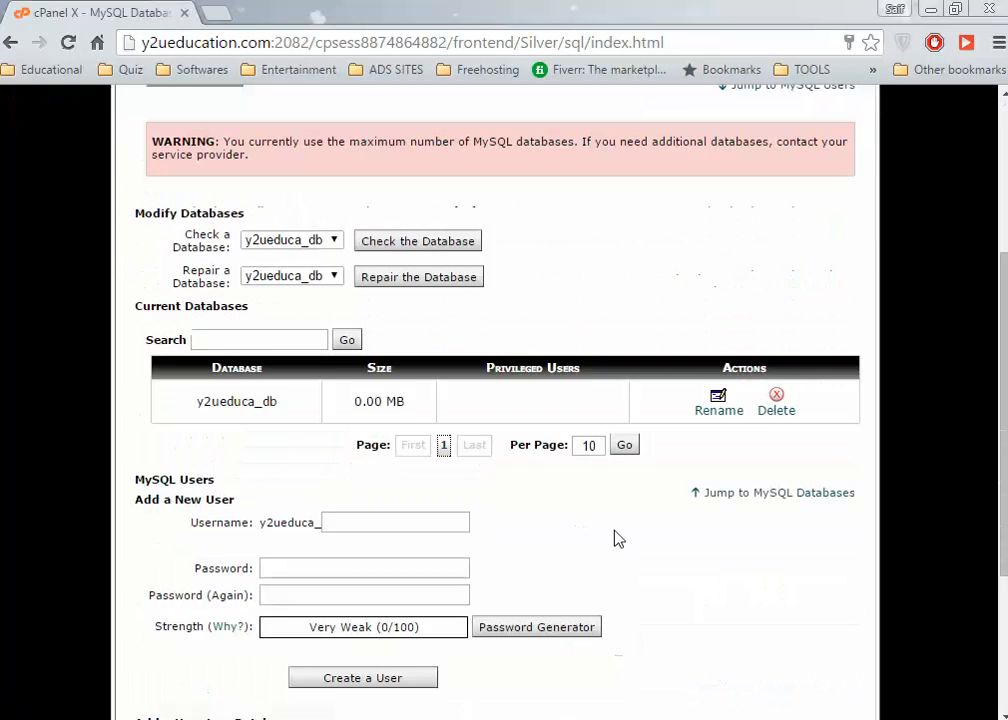
{"action": "left_click_drag", "start_coordinate": [281, 407], "coordinate": [198, 398]}
{"action": "right_click", "coordinate": [214, 406]}
{"action": "left_click", "coordinate": [250, 418]}
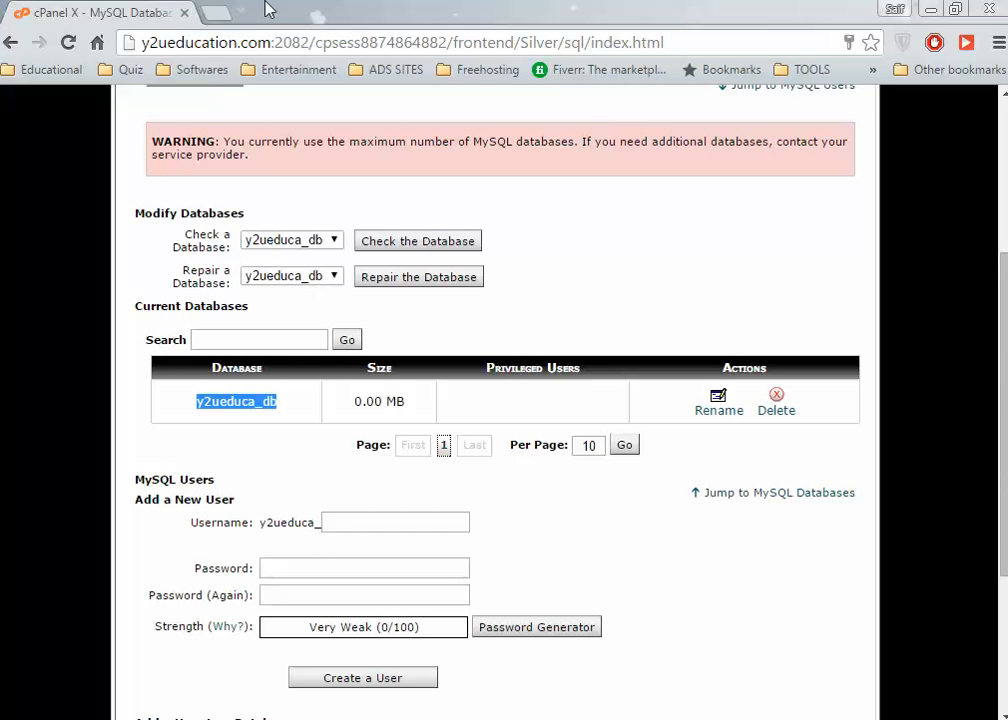
{"action": "left_click", "coordinate": [216, 15]}
Load the localhost WAMP page and sign in to local phpMyAdmin as root.
{"action": "type", "text": "local"}
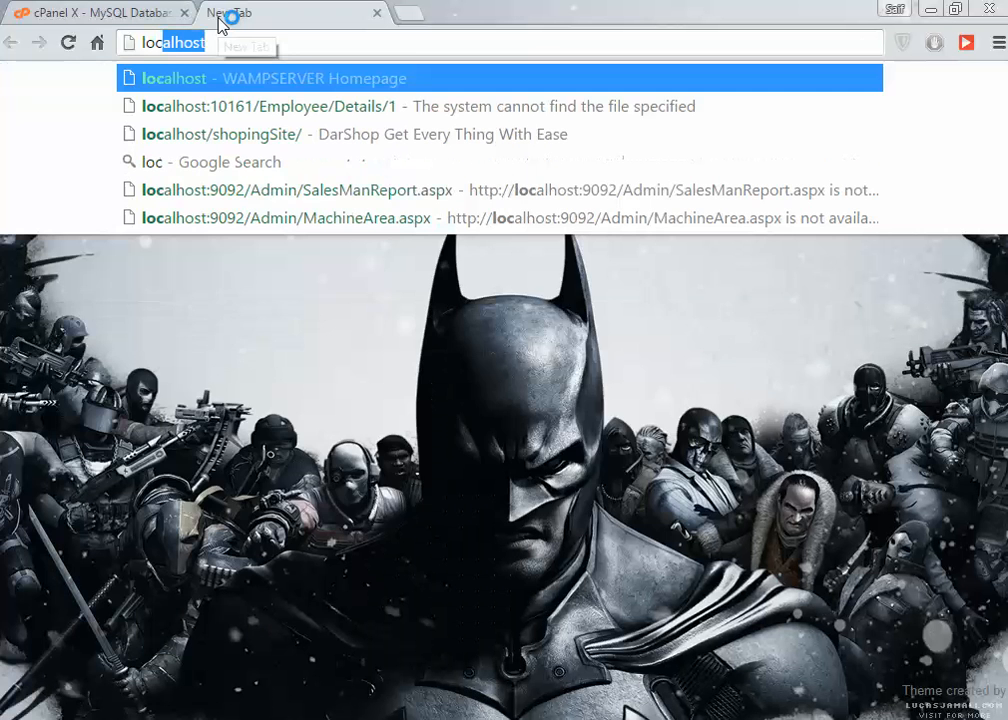
{"action": "key", "text": "Return"}
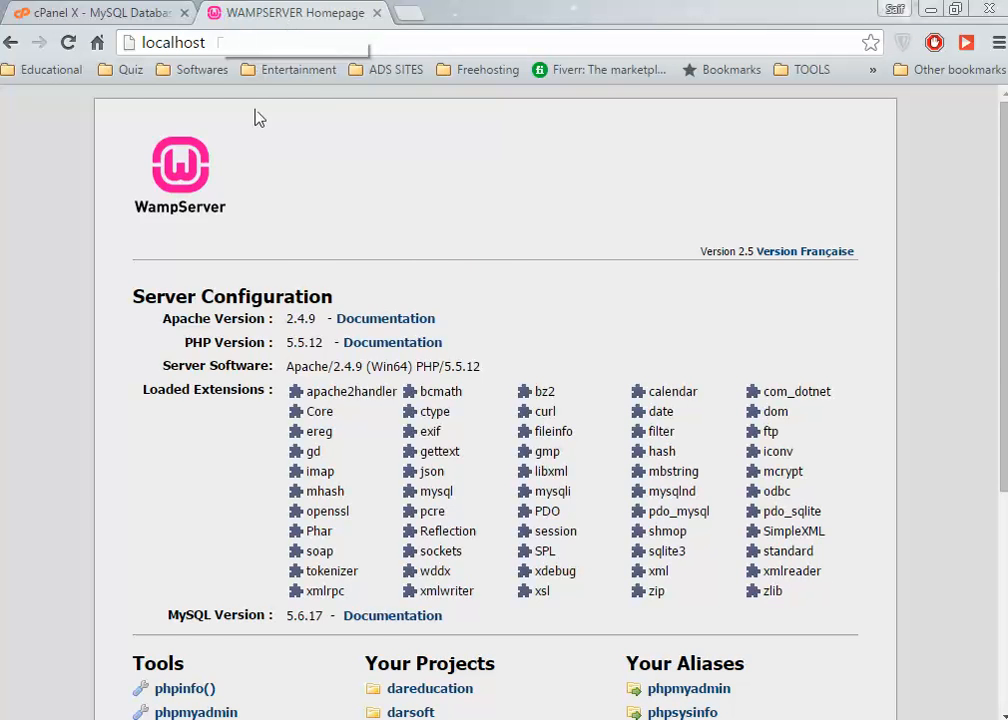
{"action": "scroll", "coordinate": [311, 92], "scroll_direction": "down", "scroll_amount": 4}
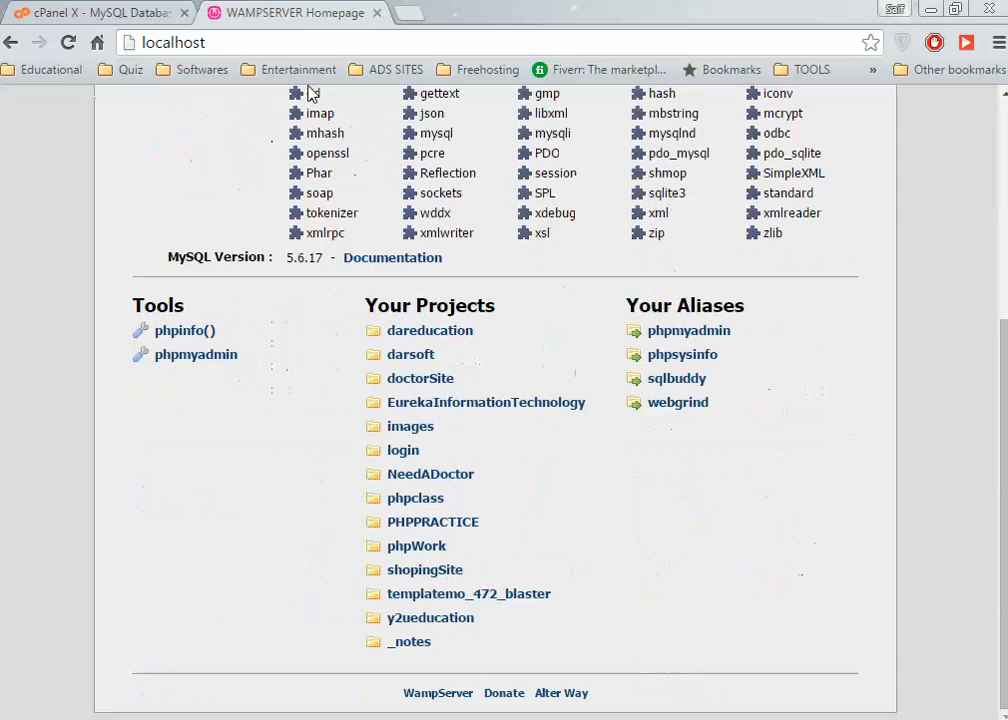
{"action": "left_click", "coordinate": [218, 366]}
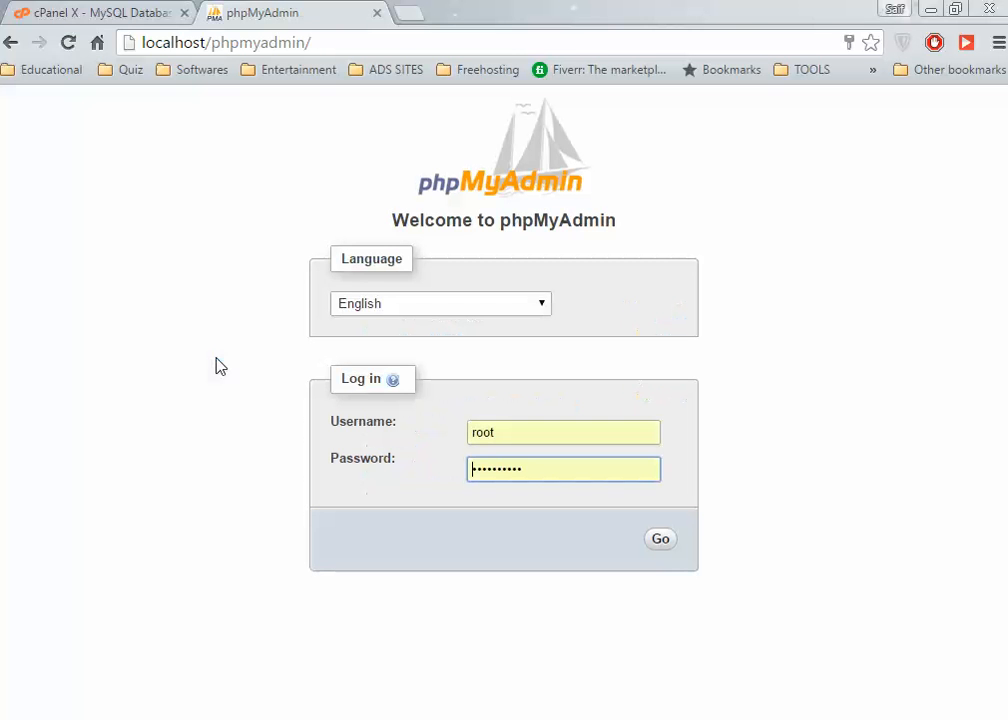
{"action": "left_click", "coordinate": [664, 542]}
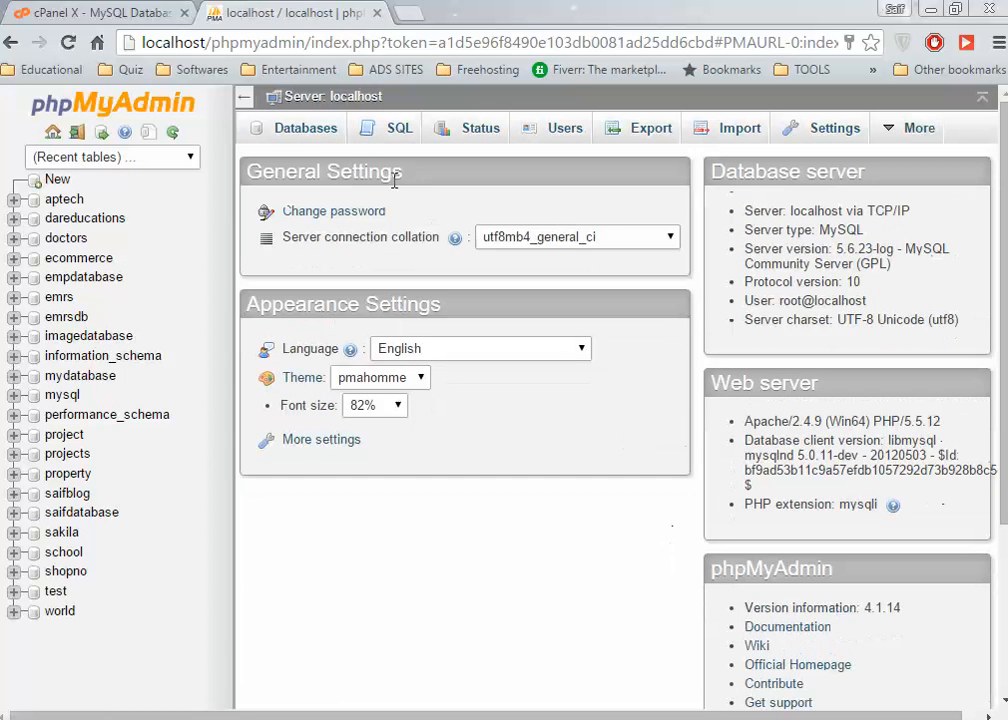
Create the local database y2ueduca_db from phpMyAdmin's Databases tab, then return to cPanel.
{"action": "left_click", "coordinate": [307, 138]}
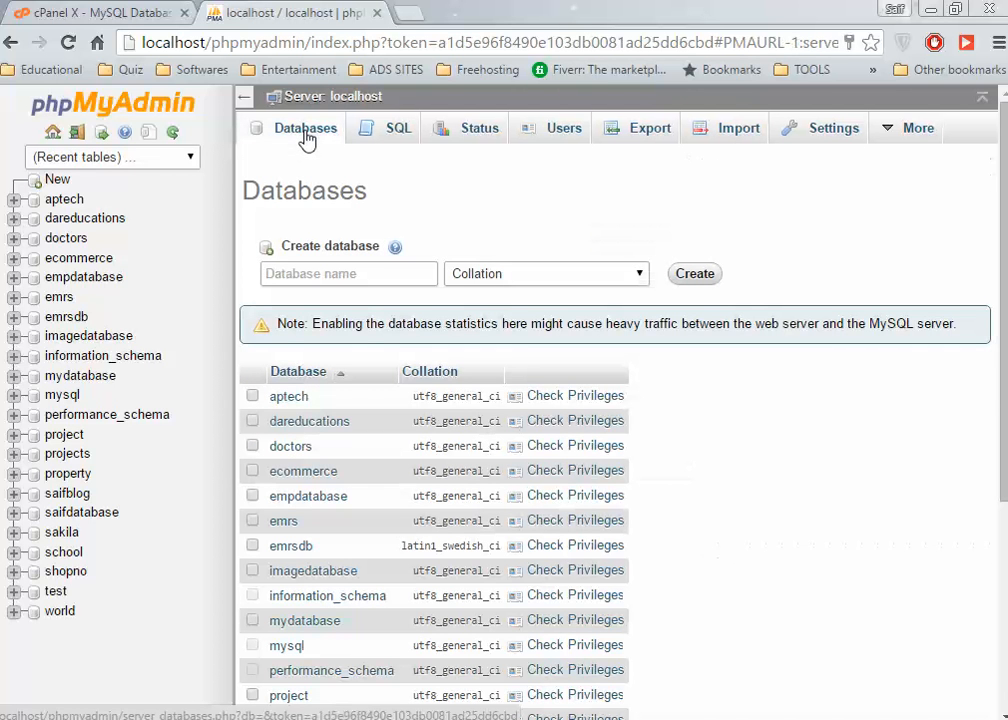
{"action": "left_click", "coordinate": [320, 273]}
{"action": "type", "text": "y2ueduca_db"}
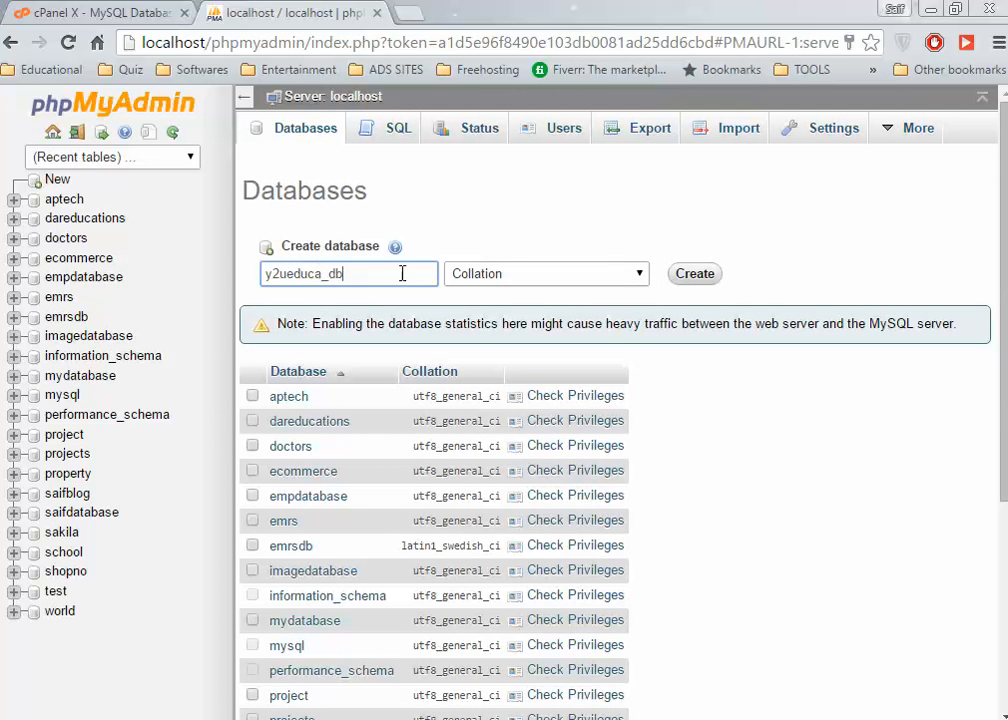
{"action": "left_click", "coordinate": [697, 276]}
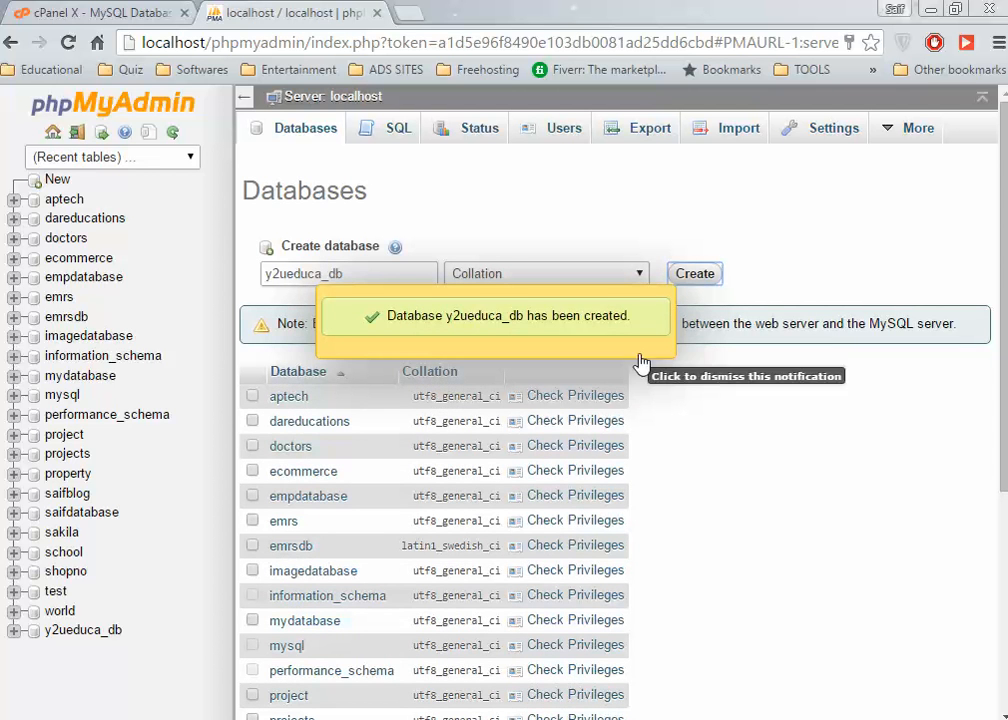
{"action": "left_click", "coordinate": [172, 132]}
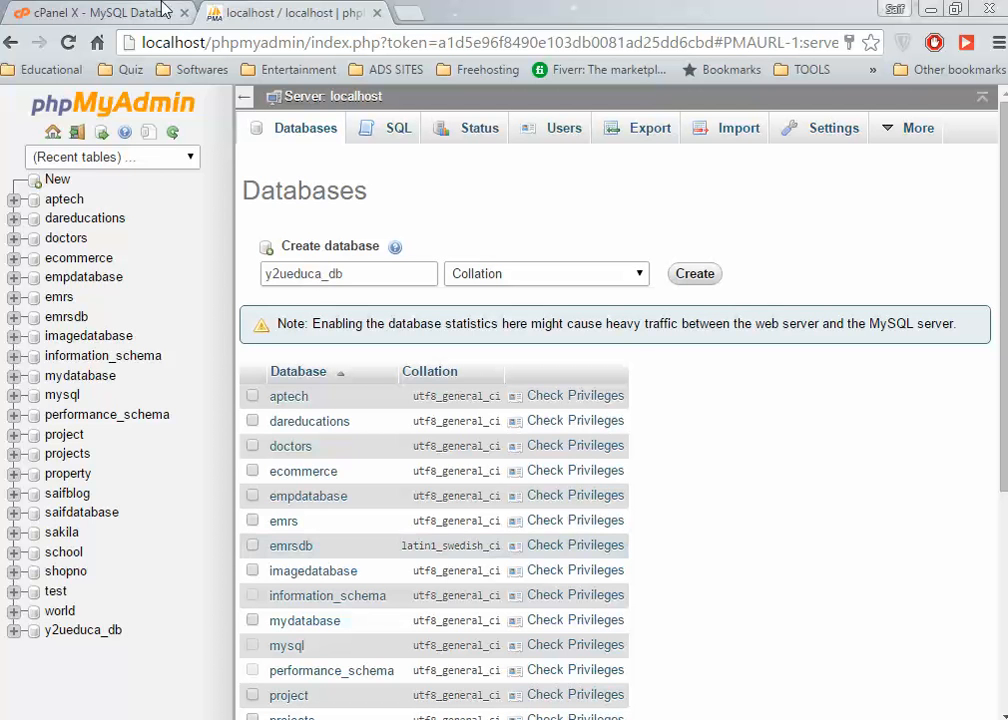
{"action": "left_click", "coordinate": [128, 12]}
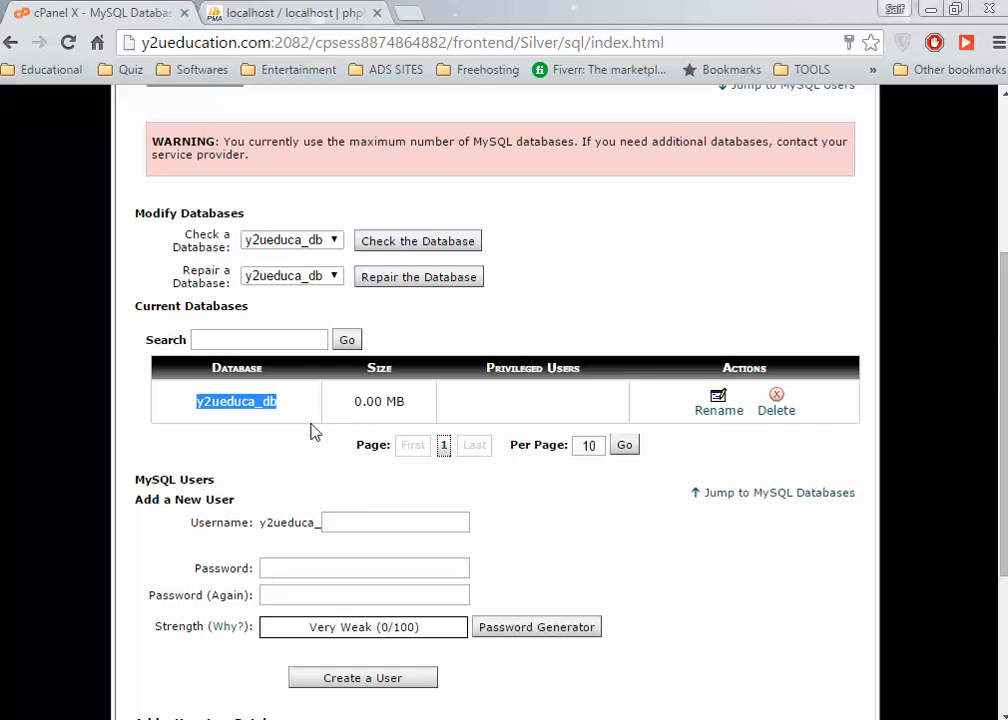
Enter 'admin' as the new MySQL username and type the same password in both password fields.
{"action": "left_click", "coordinate": [370, 521]}
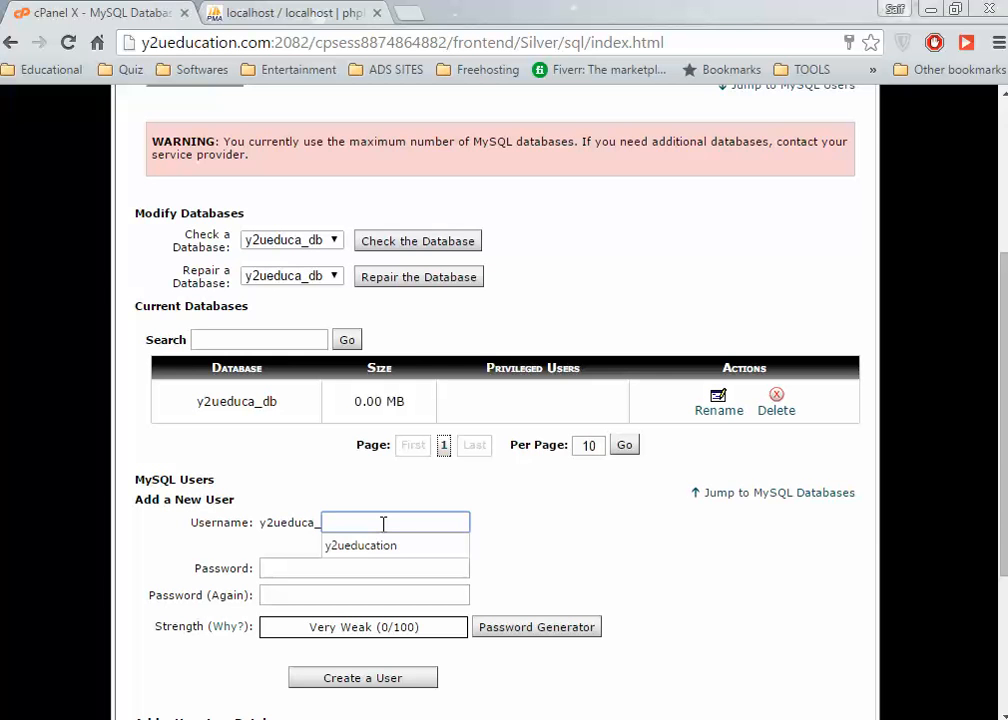
{"action": "type", "text": "admin"}
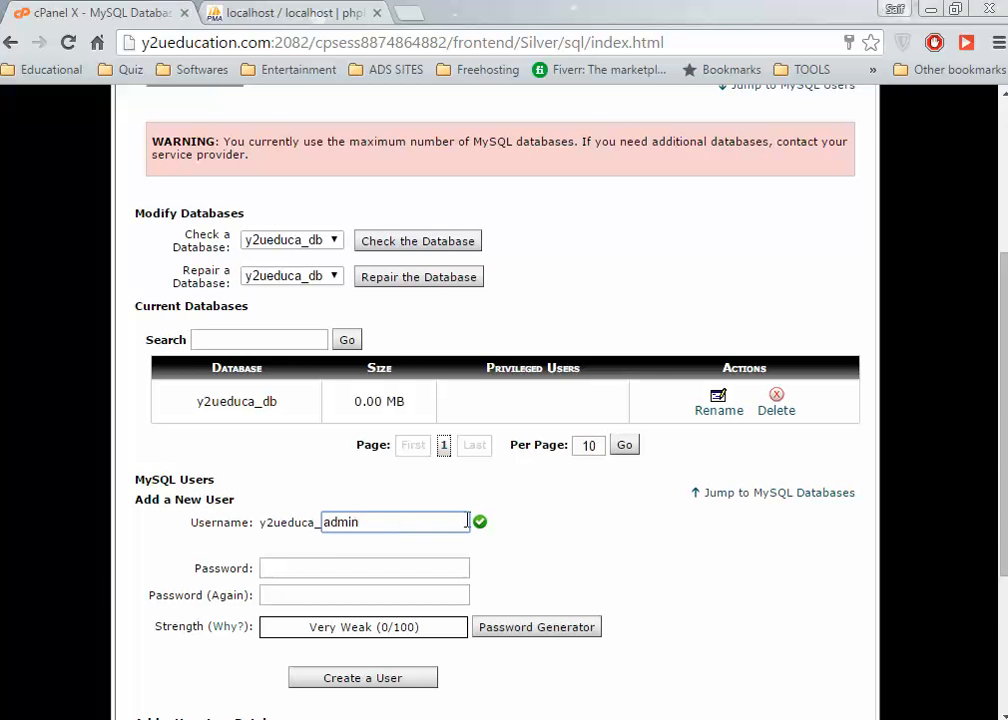
{"action": "left_click", "coordinate": [378, 568]}
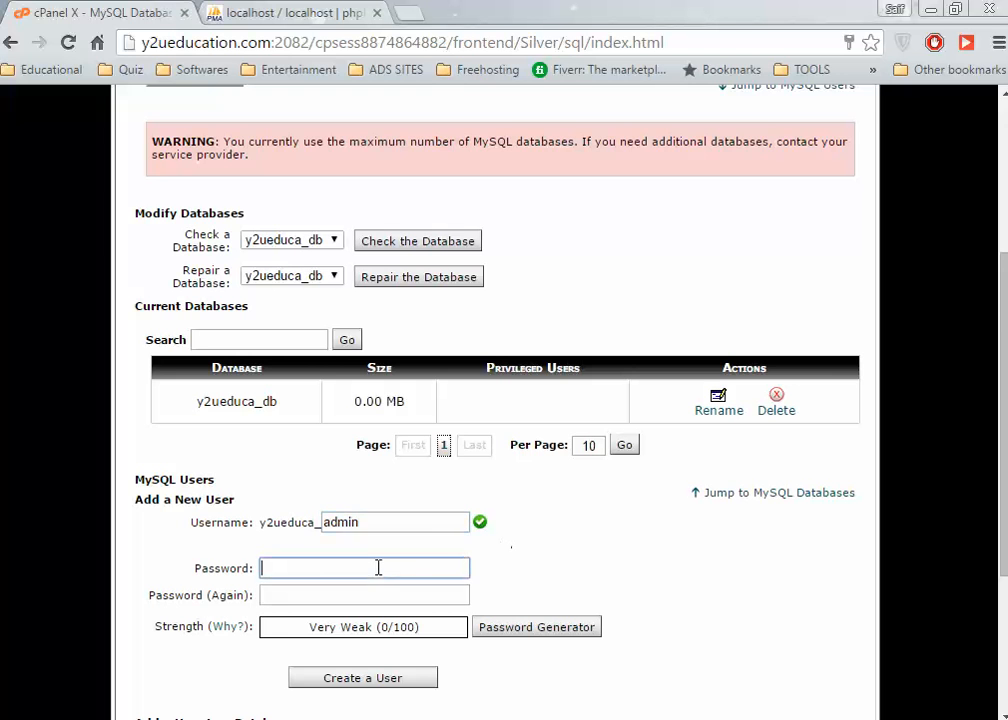
{"action": "type", "text": "•"}
{"action": "key", "text": "BackSpace"}
{"action": "type", "text": "•••••"}
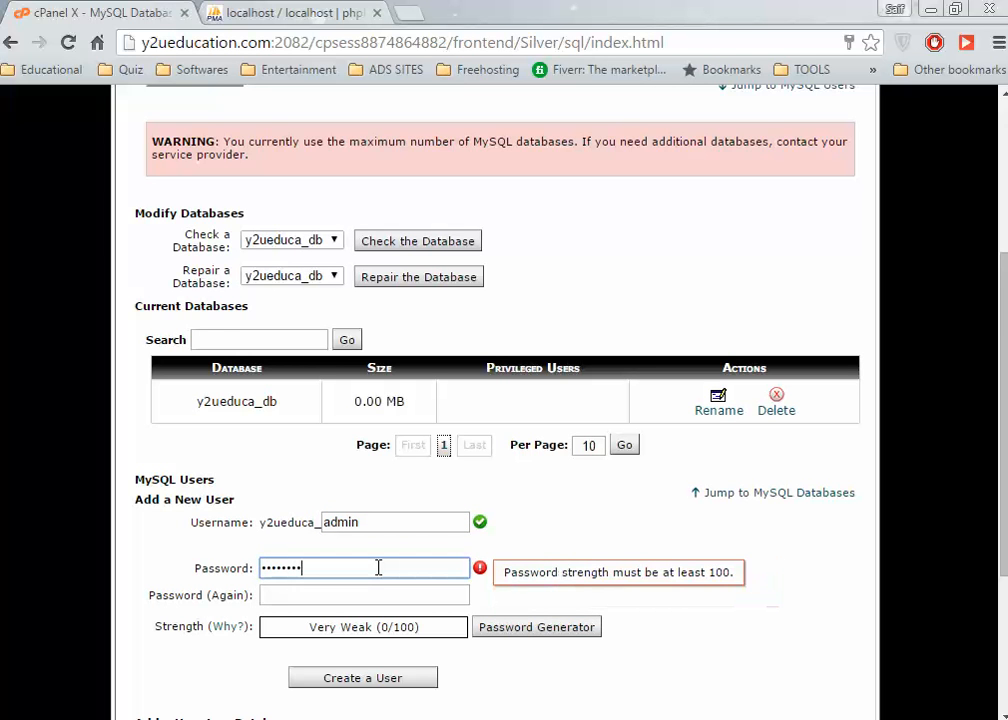
{"action": "key", "text": "Tab"}
{"action": "type", "text": "•••••"}
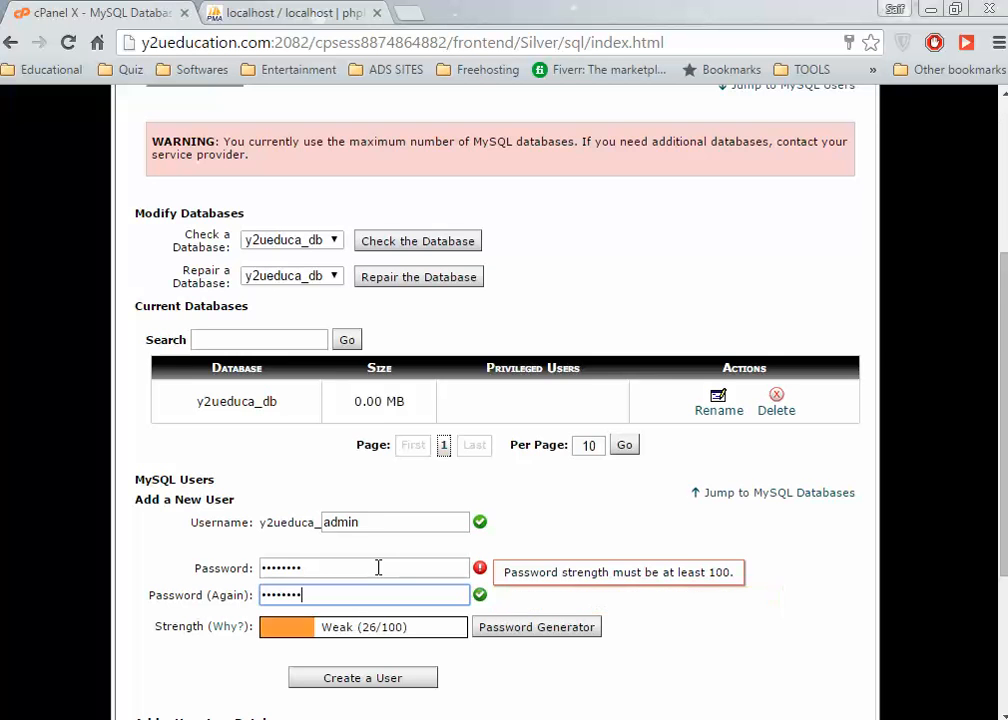
{"action": "scroll", "coordinate": [440, 650], "scroll_direction": "down", "scroll_amount": 2}
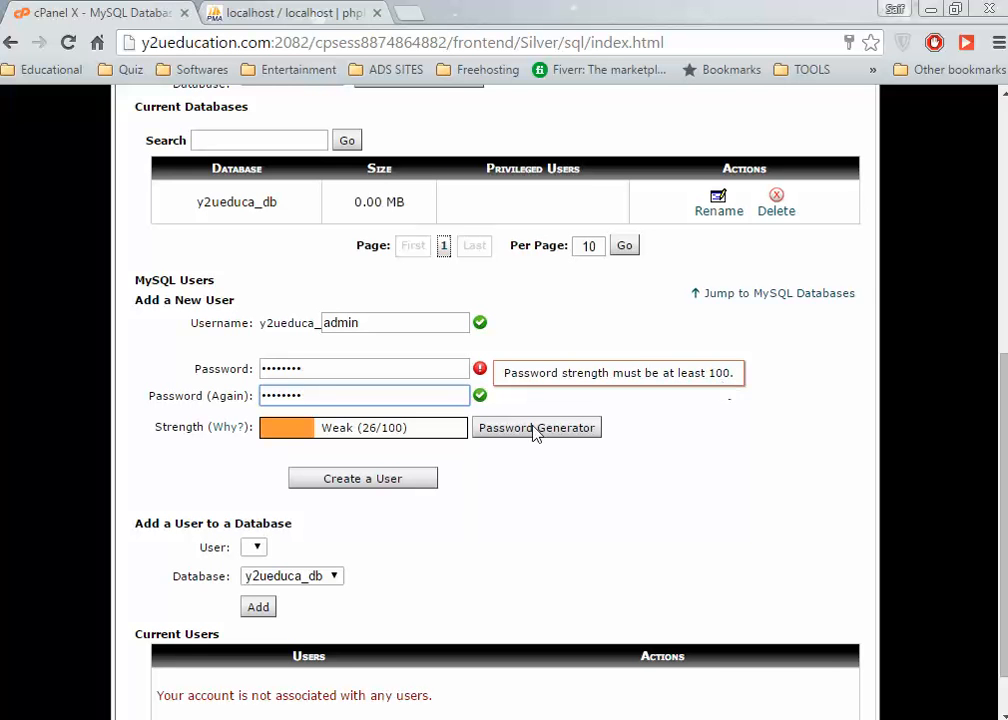
Lengthen the password to Very Strong, retype it matching, and create user y2ueduca_admin.
{"action": "left_click", "coordinate": [322, 376]}
{"action": "type", "text": "1•••••••••"}
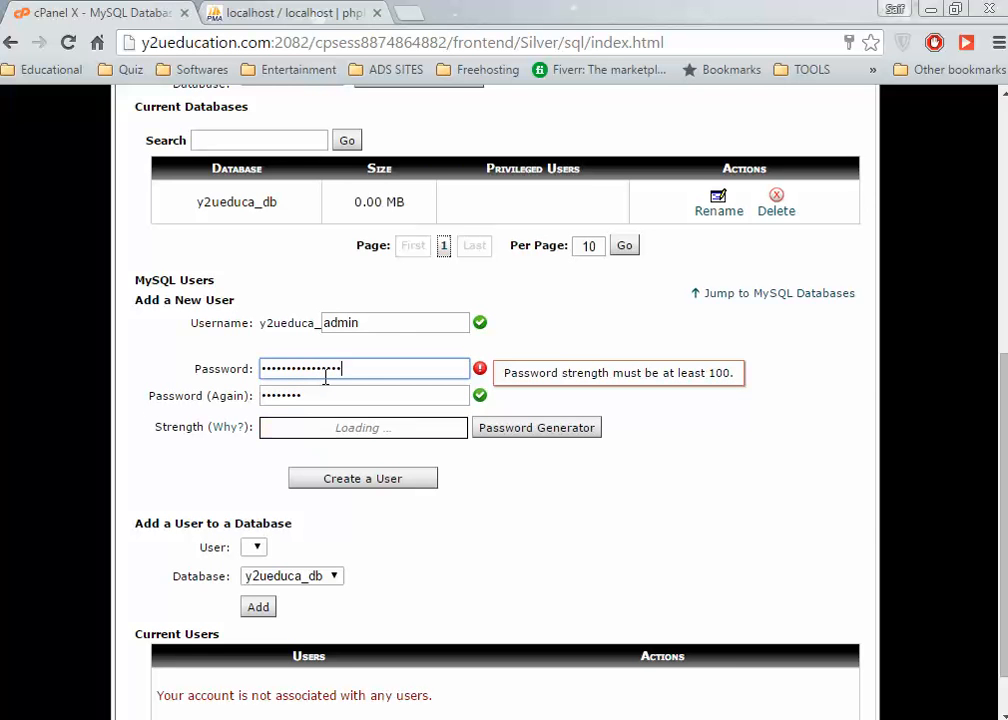
{"action": "key", "text": "Tab"}
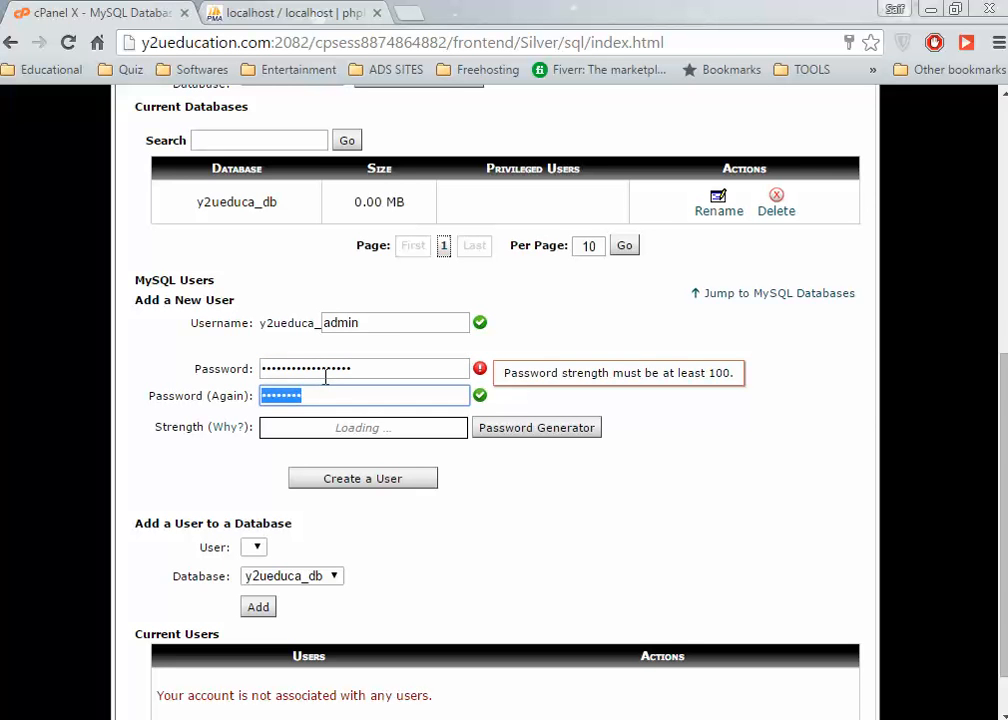
{"action": "type", "text": "•"}
{"action": "key", "text": "BackSpace"}
{"action": "type", "text": "••••••"}
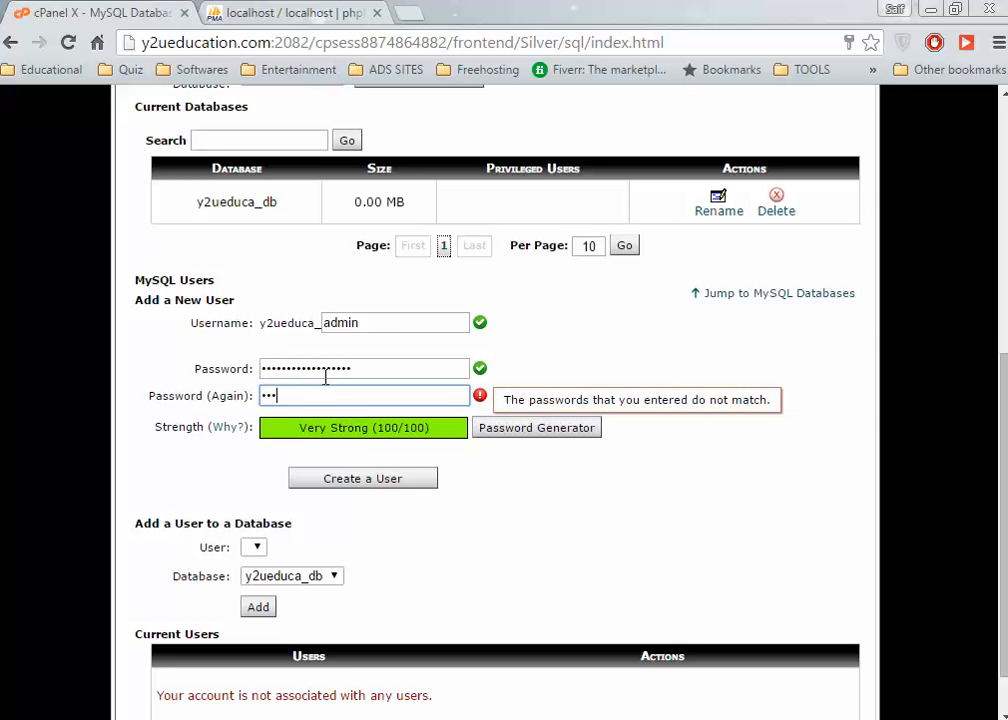
{"action": "type", "text": "••••"}
{"action": "type", "text": "•••"}
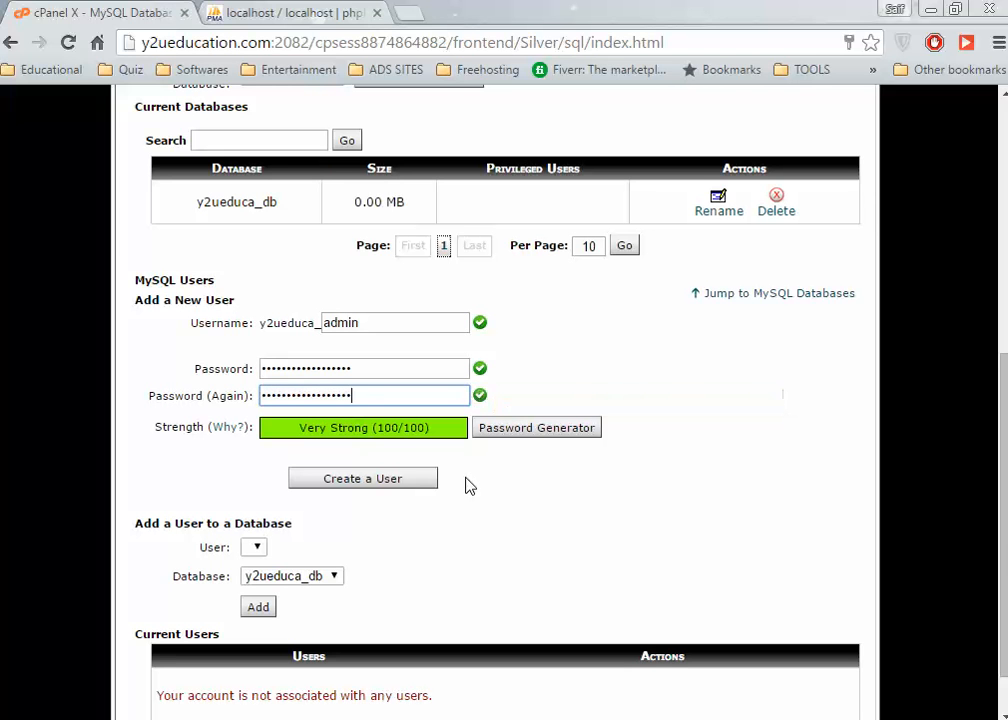
{"action": "left_click", "coordinate": [484, 493]}
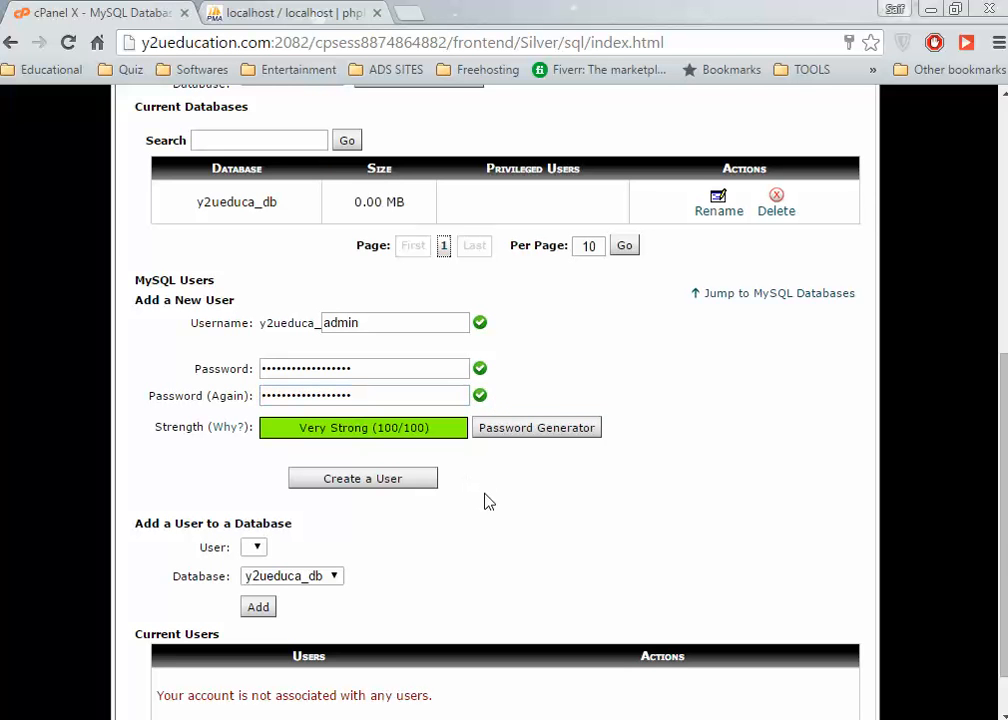
{"action": "left_click", "coordinate": [341, 481]}
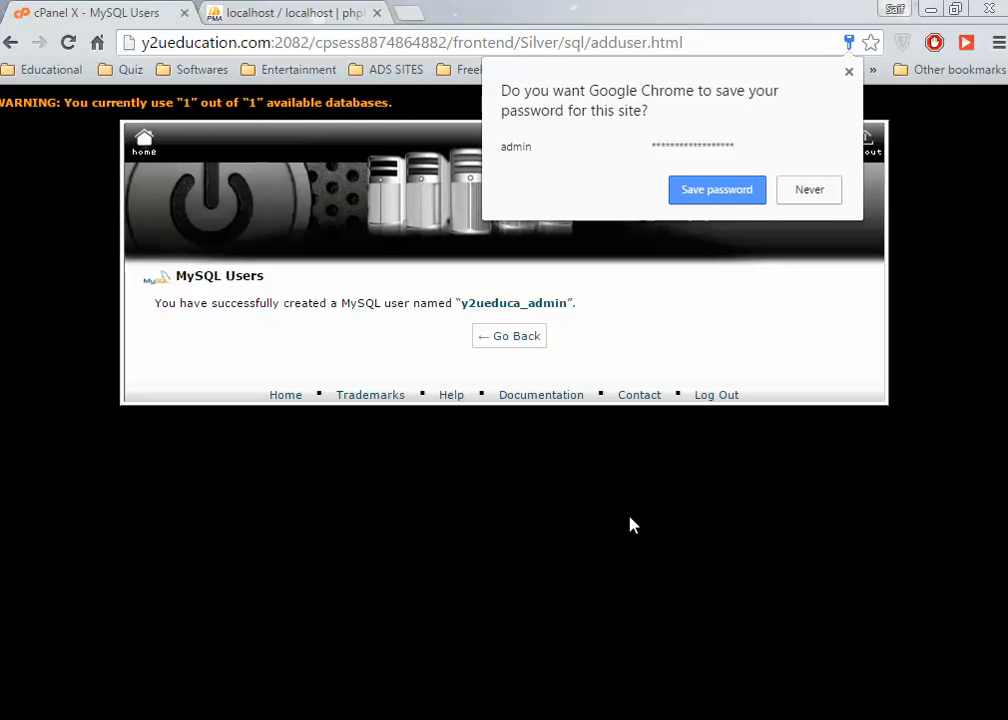
Dismiss the save-password prompt, return to MySQL Databases, and copy the y2ueduca_admin name.
{"action": "left_click", "coordinate": [748, 190]}
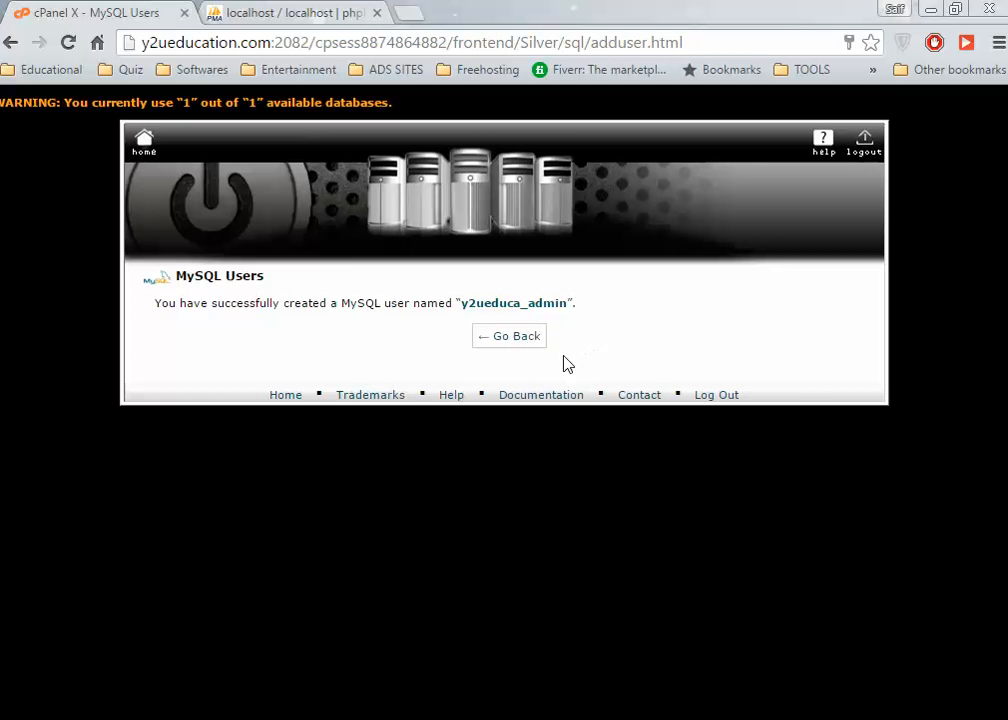
{"action": "left_click", "coordinate": [533, 340]}
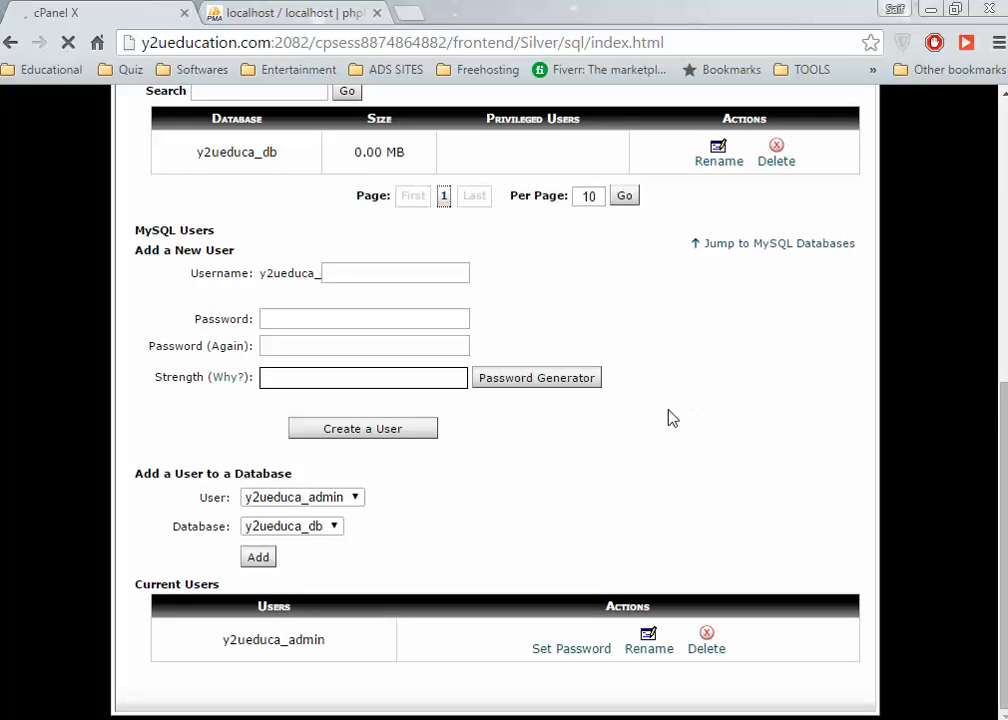
{"action": "left_click_drag", "start_coordinate": [350, 648], "coordinate": [211, 632]}
{"action": "key", "text": "ctrl+c"}
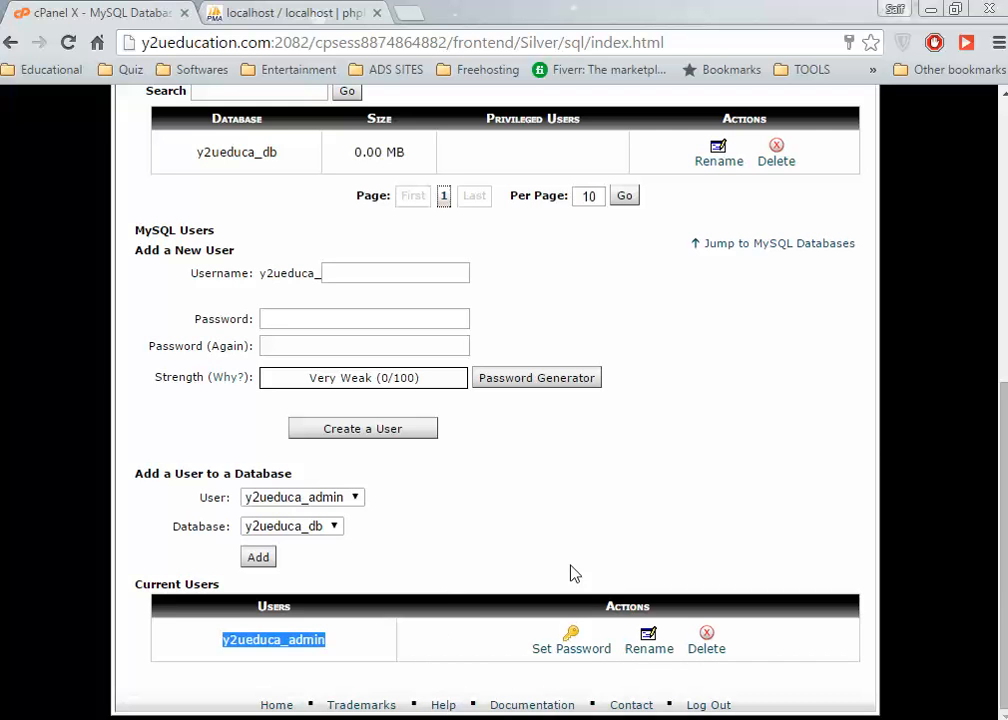
{"action": "left_click", "coordinate": [200, 10]}
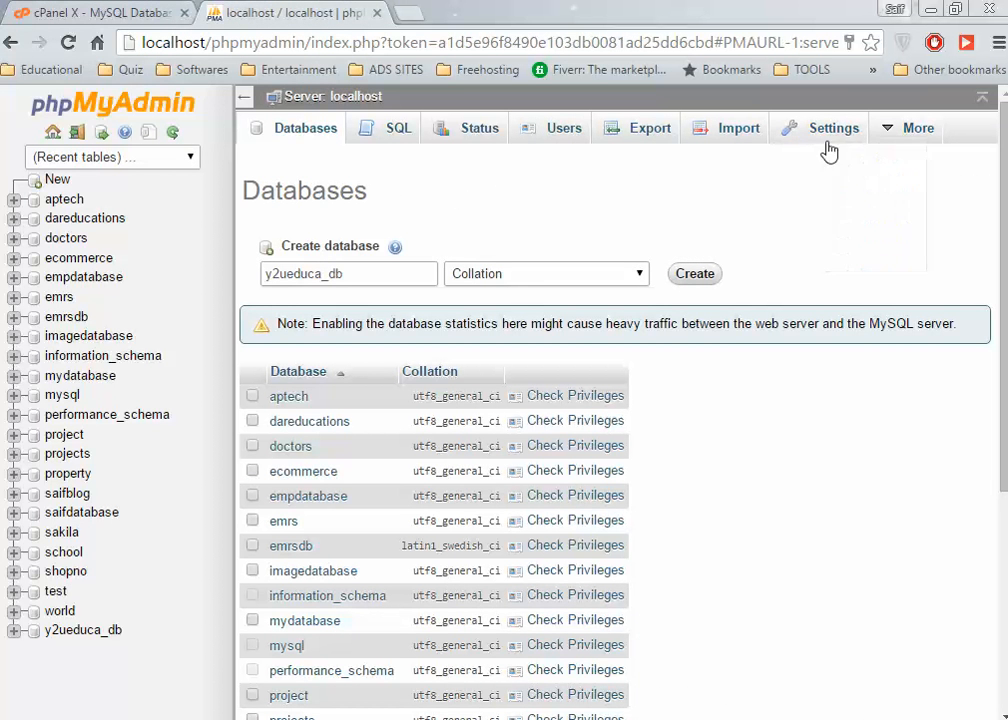
Start a new phpMyAdmin user named y2ueduca_admin with Host set to Local.
{"action": "left_click", "coordinate": [557, 132]}
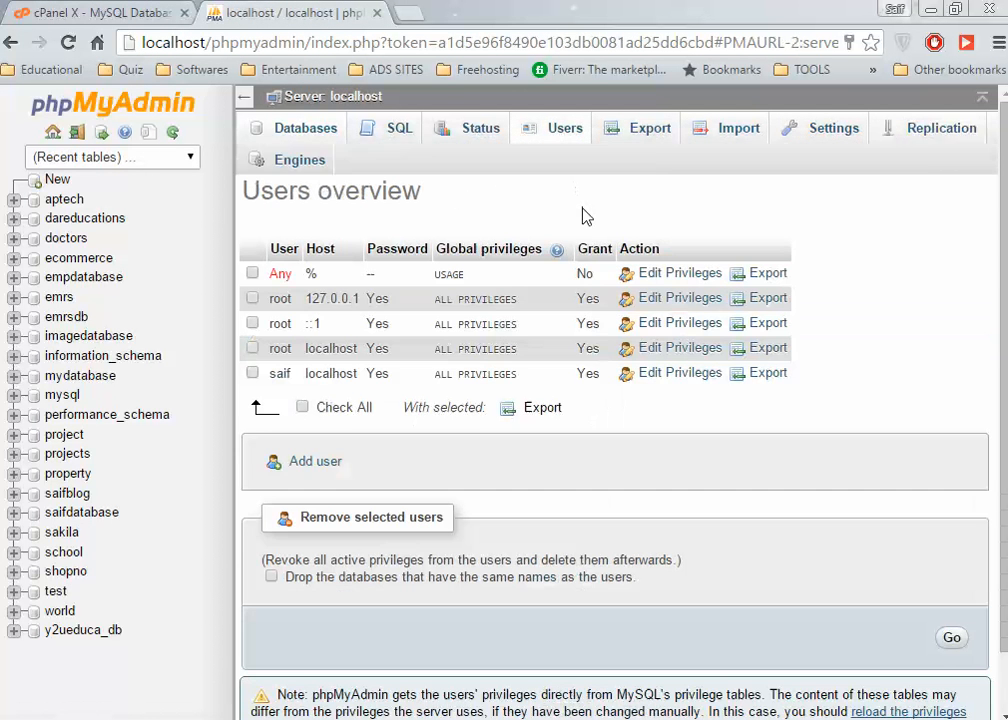
{"action": "left_click", "coordinate": [308, 465]}
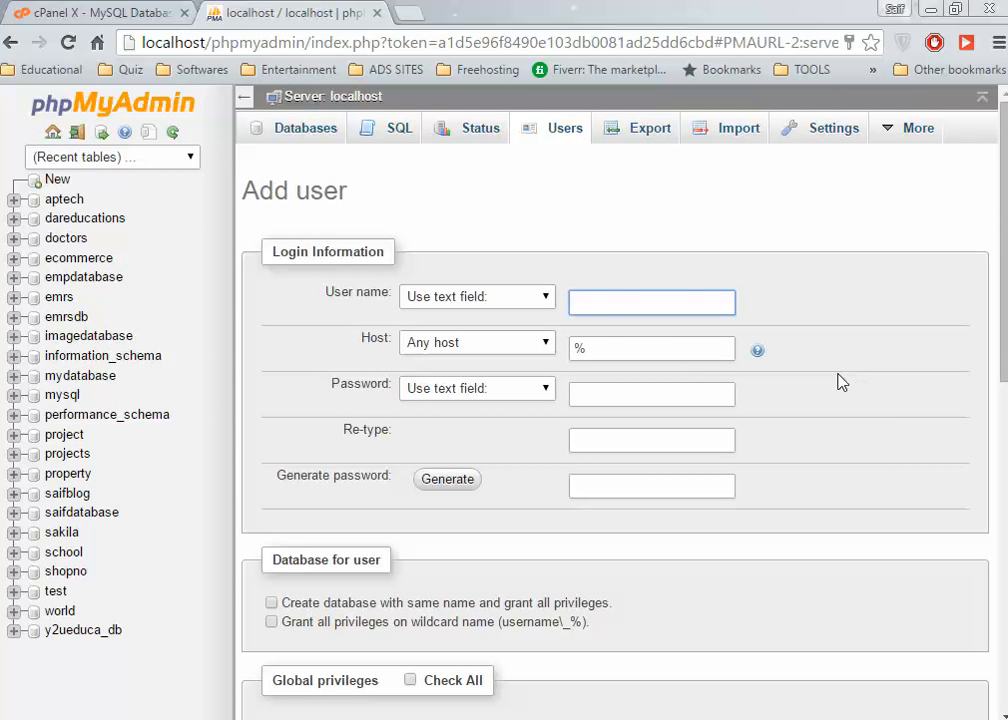
{"action": "key", "text": "ctrl+v"}
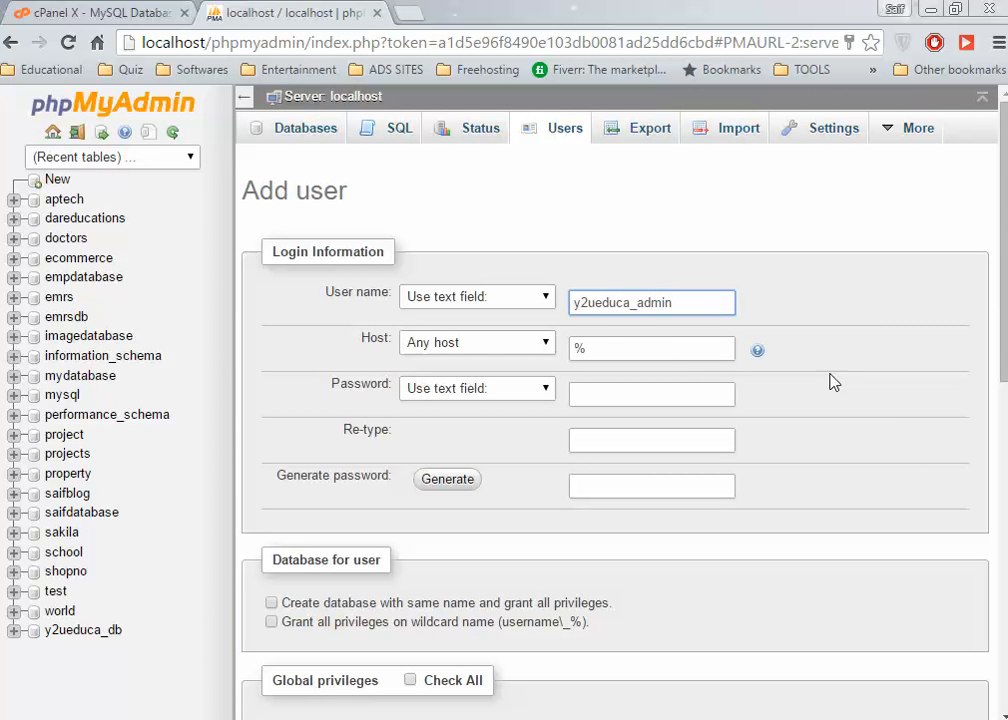
{"action": "left_click", "coordinate": [668, 355]}
{"action": "key", "text": "BackSpace"}
{"action": "type", "text": "localhost"}
{"action": "key", "text": "BackSpace"}
{"action": "key", "text": "BackSpace"}
{"action": "key", "text": "BackSpace"}
{"action": "key", "text": "BackSpace"}
{"action": "key", "text": "BackSpace"}
{"action": "key", "text": "BackSpace"}
{"action": "key", "text": "BackSpace"}
{"action": "key", "text": "BackSpace"}
{"action": "key", "text": "BackSpace"}
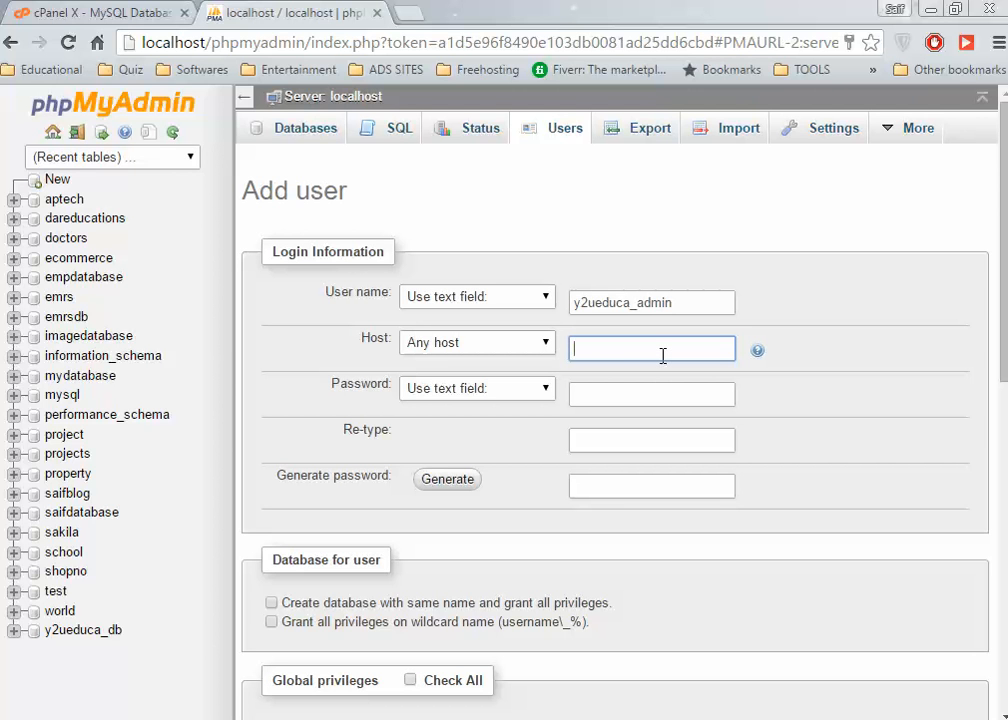
{"action": "left_click", "coordinate": [540, 343]}
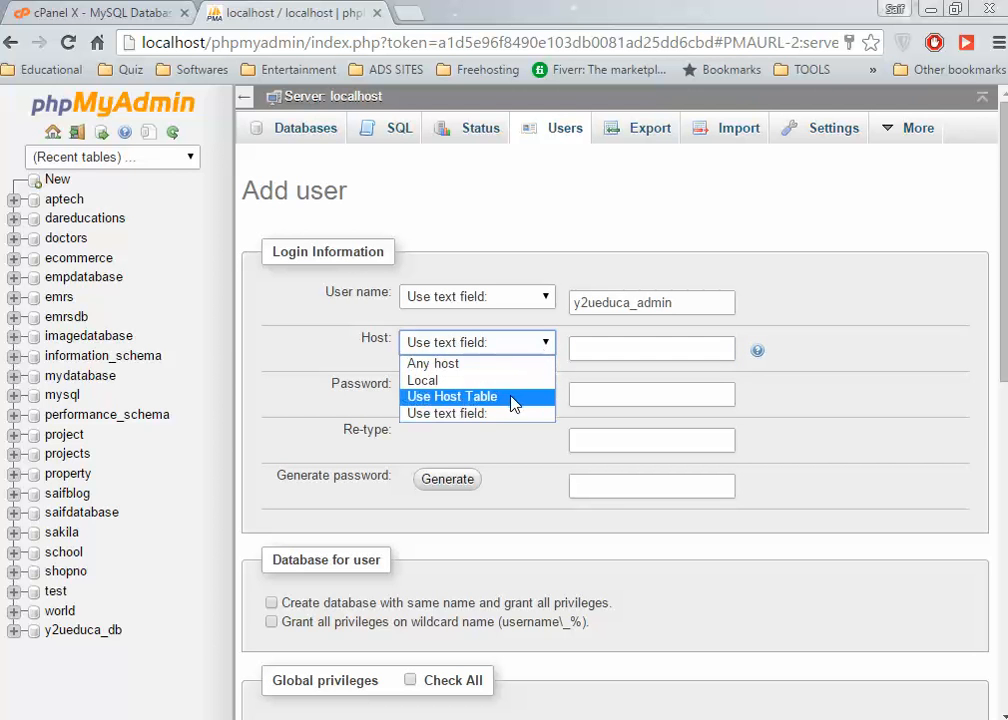
{"action": "left_click", "coordinate": [527, 381]}
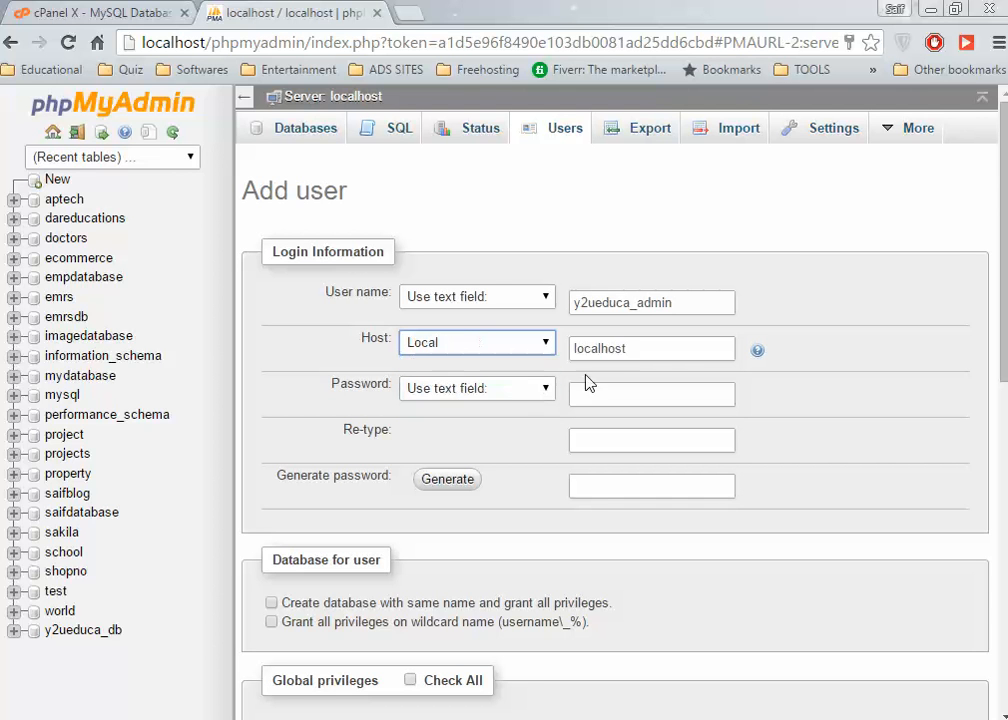
Enter the user's password in both the Password and Re-type fields.
{"action": "left_click", "coordinate": [616, 400]}
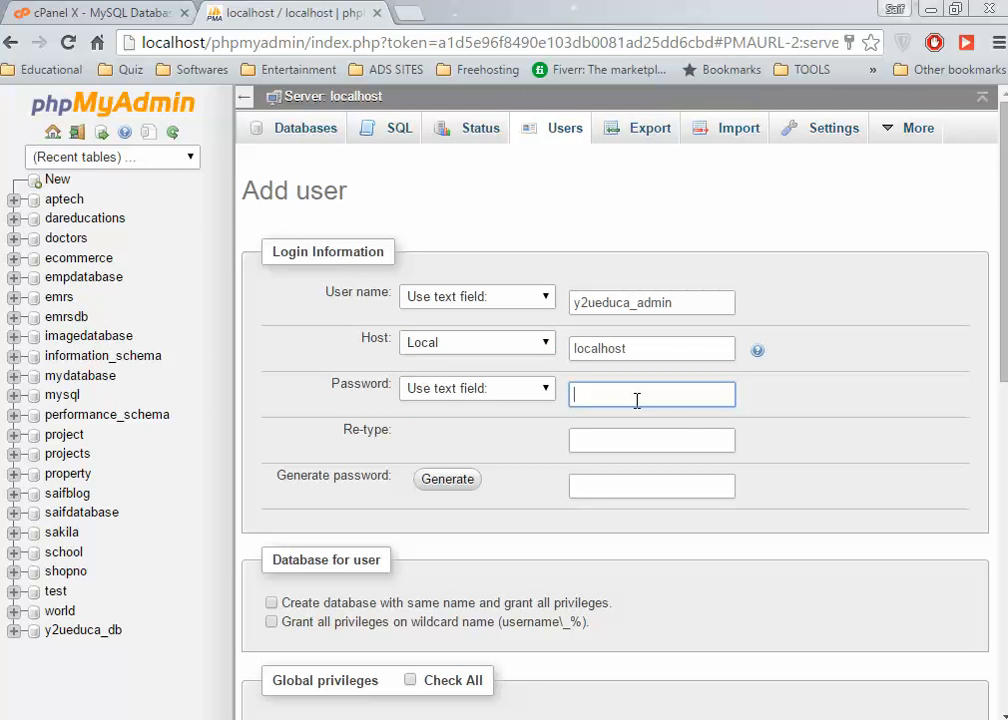
{"action": "type", "text": "12345678910111213"}
{"action": "key", "text": "Tab"}
{"action": "type", "text": "12345678"}
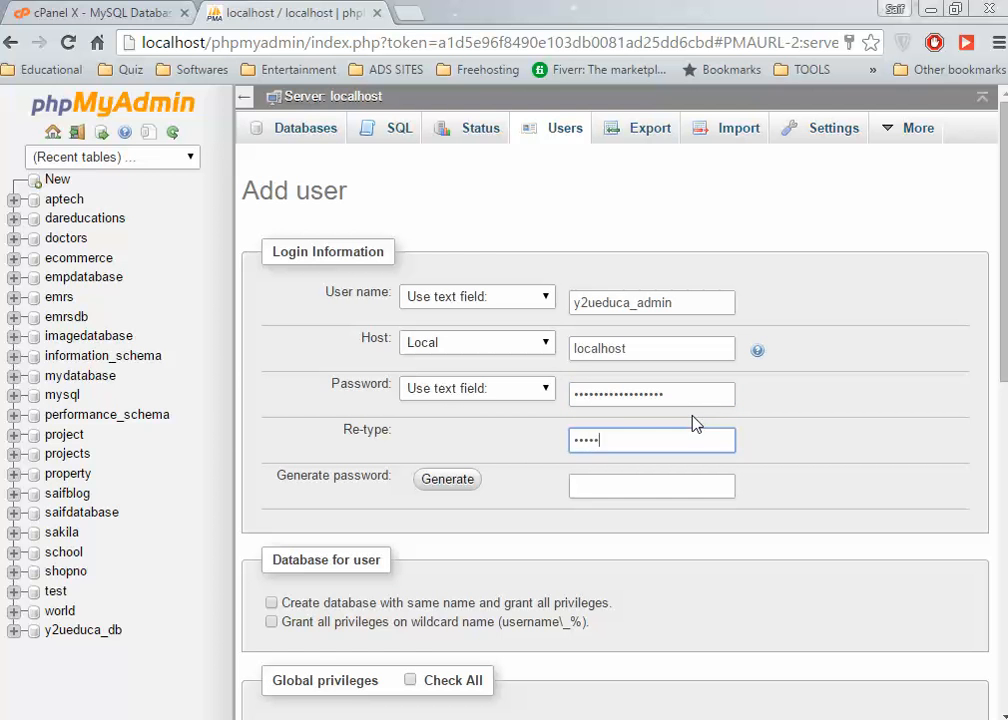
{"action": "type", "text": "910111213"}
{"action": "scroll", "coordinate": [708, 484], "scroll_direction": "down", "scroll_amount": 2}
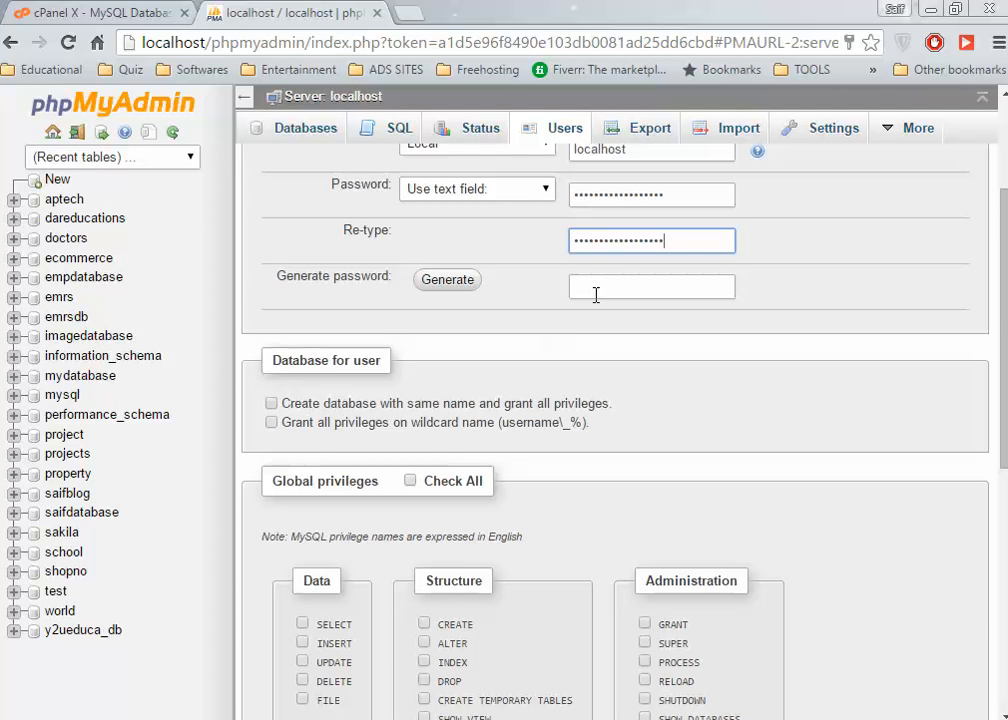
Grant a same-named database, wildcard databases and all global privileges, then create the user.
{"action": "left_click", "coordinate": [272, 404]}
{"action": "left_click", "coordinate": [273, 423]}
{"action": "scroll", "coordinate": [274, 428], "scroll_direction": "down", "scroll_amount": 3}
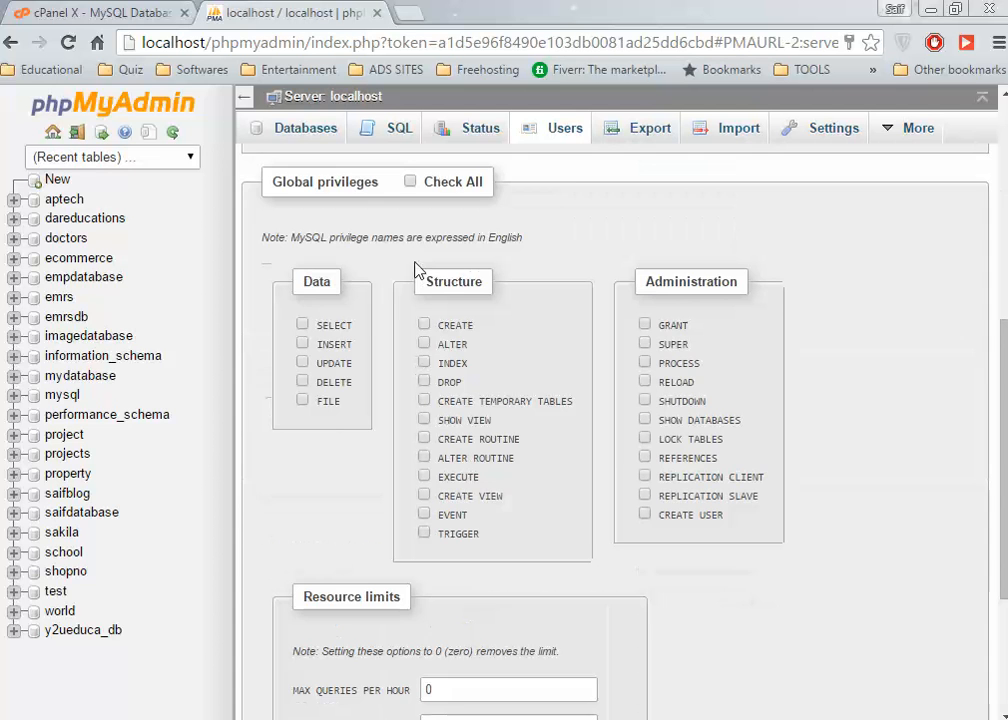
{"action": "left_click", "coordinate": [410, 182]}
{"action": "scroll", "coordinate": [495, 329], "scroll_direction": "down", "scroll_amount": 3}
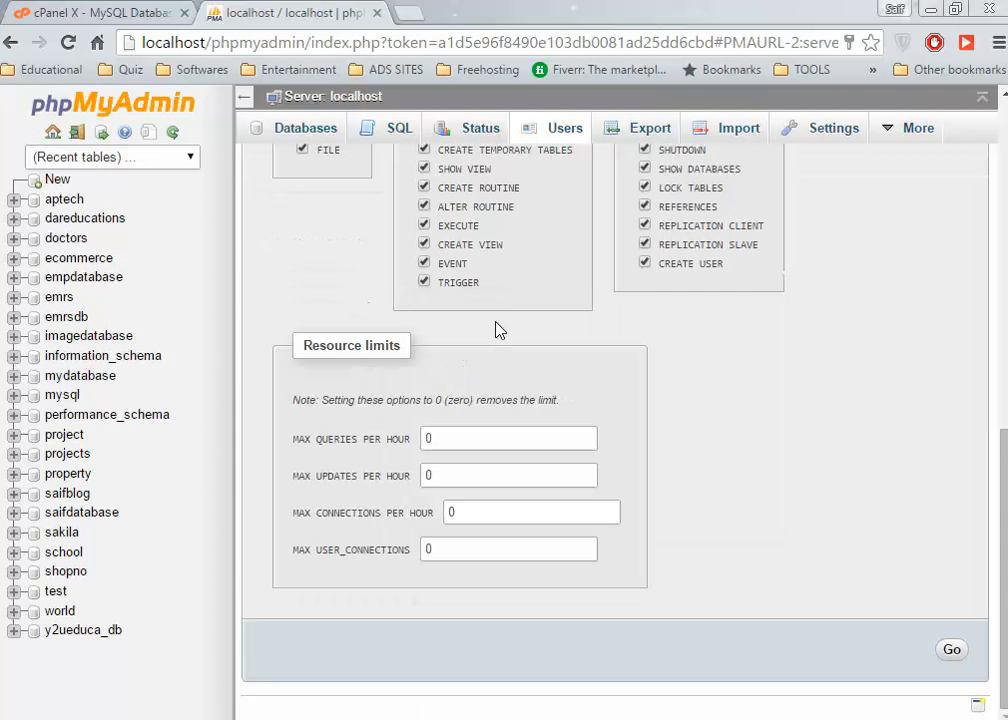
{"action": "left_click", "coordinate": [951, 654]}
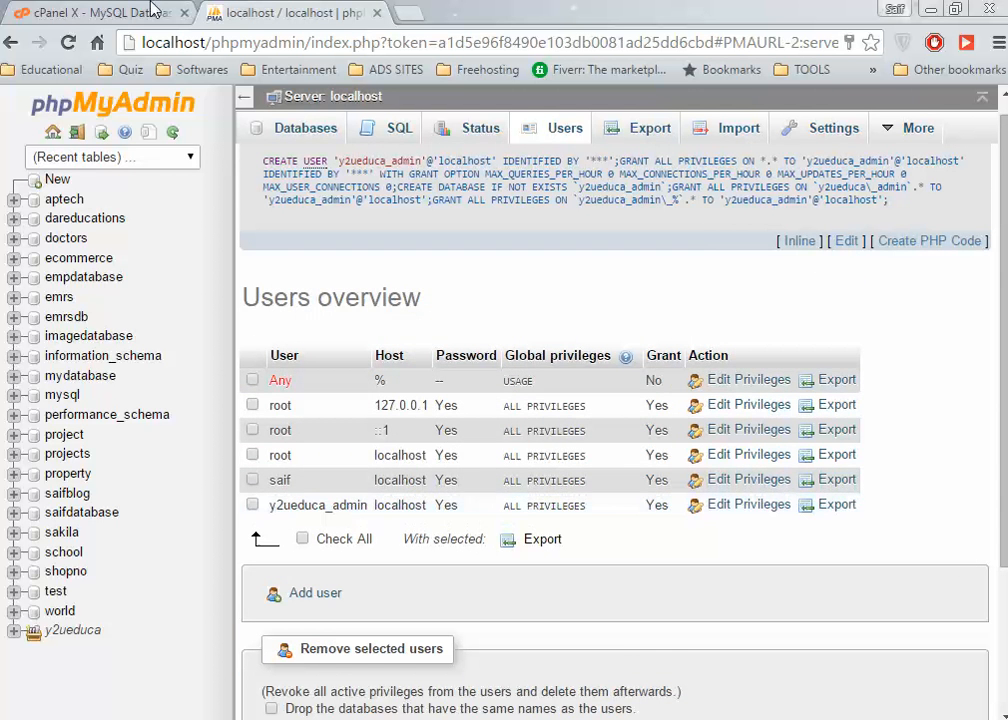
Back in cPanel, add y2ueduca_admin to the y2ueduca_db database.
{"action": "left_click", "coordinate": [112, 10]}
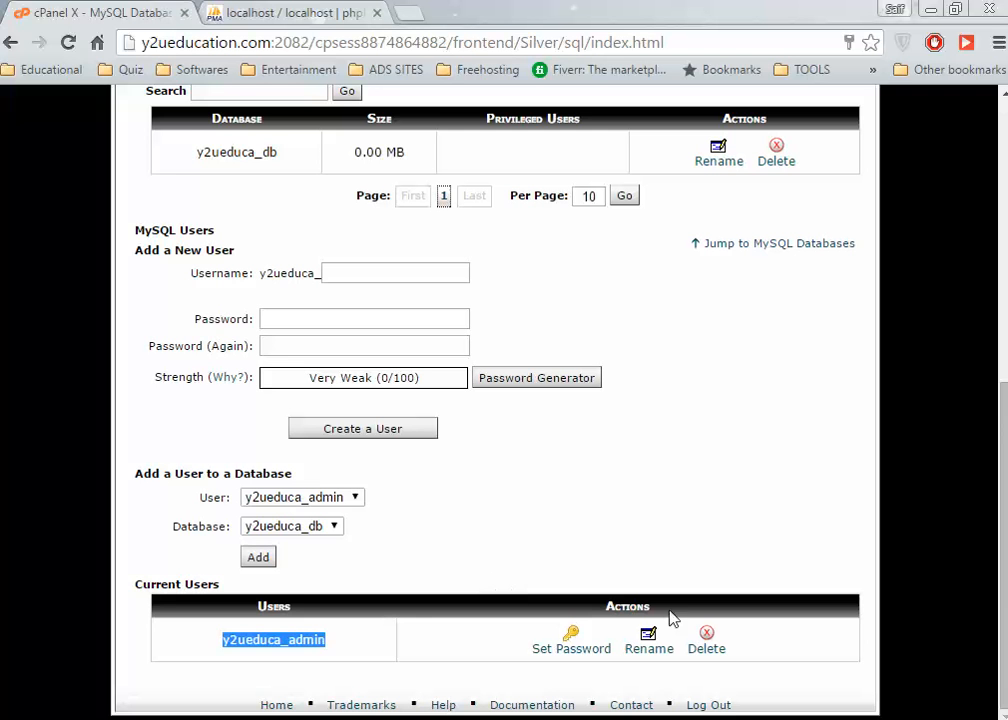
{"action": "left_click", "coordinate": [628, 505]}
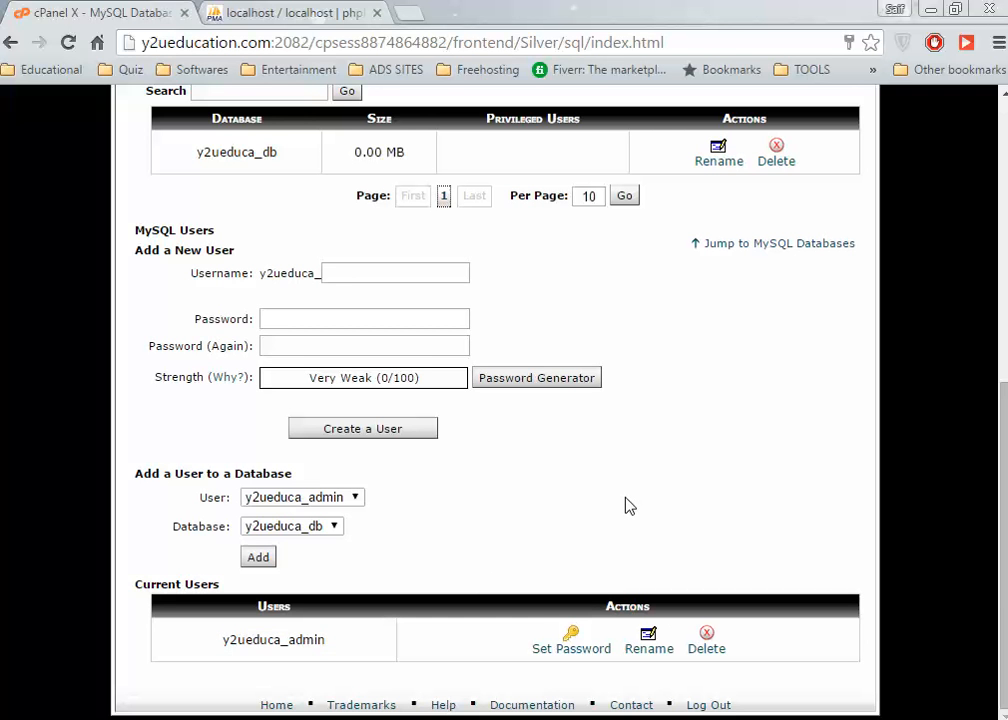
{"action": "scroll", "coordinate": [628, 505], "scroll_direction": "up", "scroll_amount": 6}
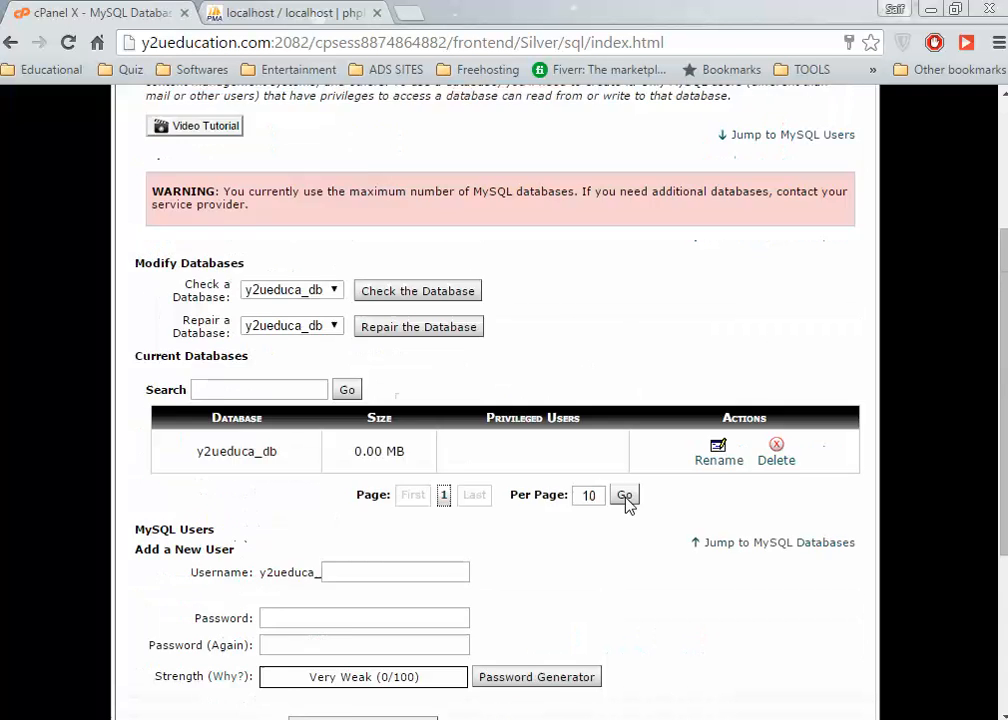
{"action": "scroll", "coordinate": [628, 505], "scroll_direction": "down", "scroll_amount": 4}
{"action": "scroll", "coordinate": [628, 505], "scroll_direction": "down", "scroll_amount": 2}
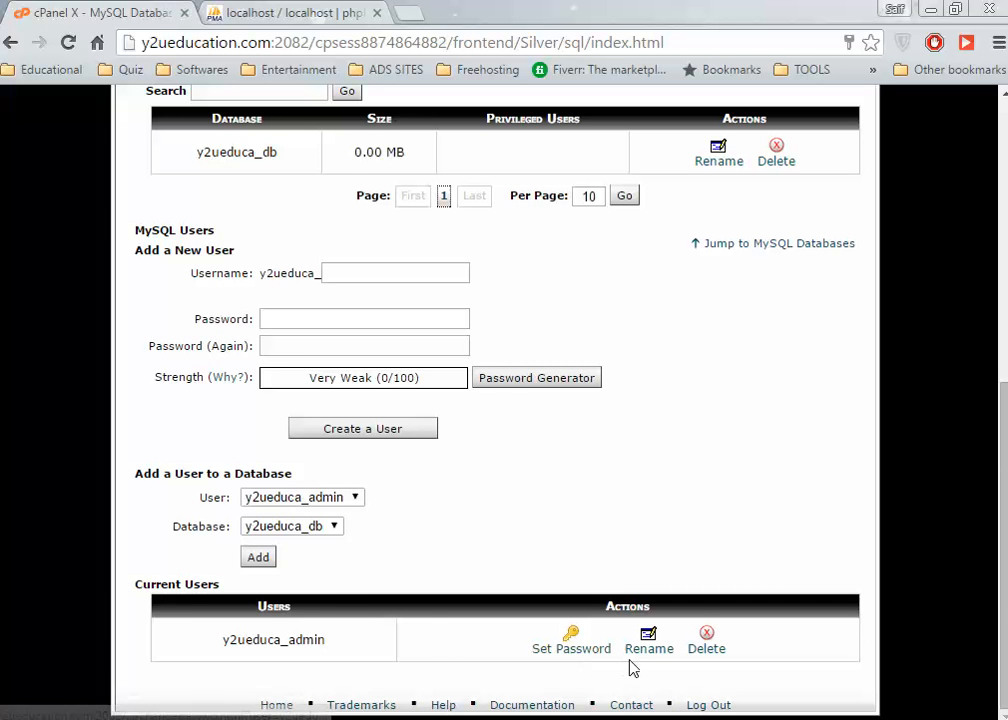
{"action": "left_click", "coordinate": [267, 560]}
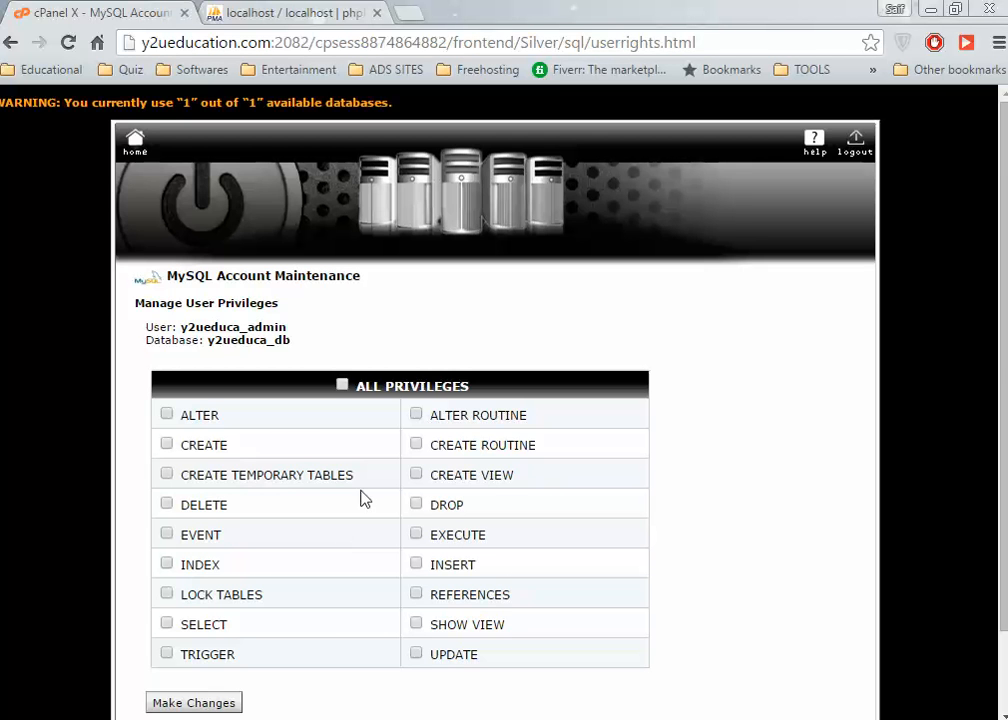
Give y2ueduca_admin ALL PRIVILEGES on y2ueduca_db, save, and go to cPanel home.
{"action": "scroll", "coordinate": [362, 497], "scroll_direction": "down", "scroll_amount": 2}
{"action": "left_click", "coordinate": [342, 293]}
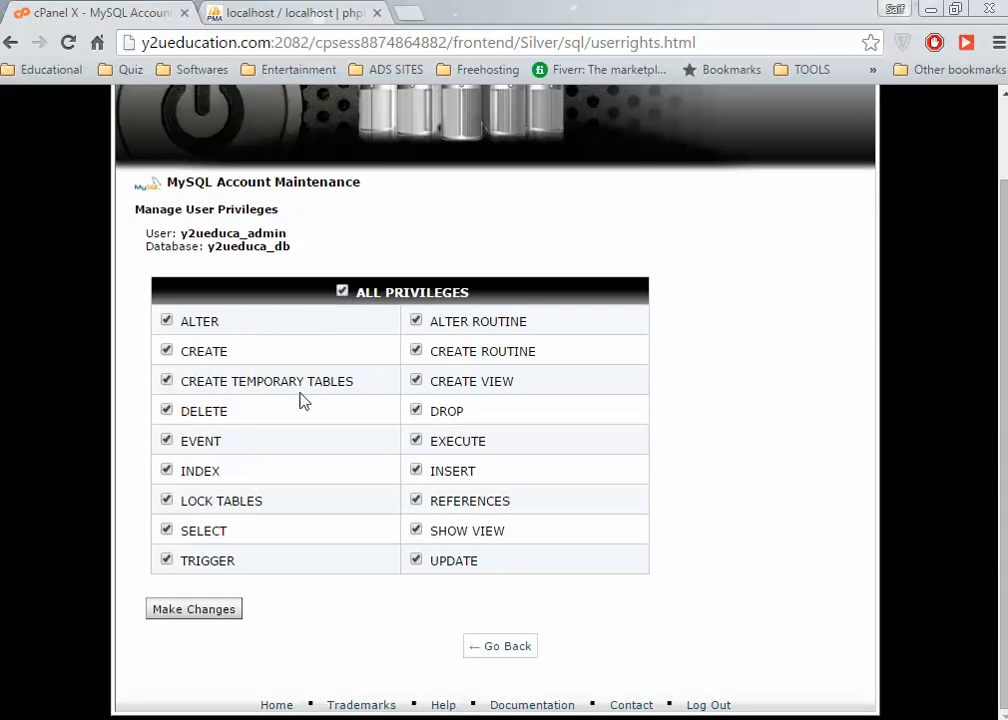
{"action": "left_click", "coordinate": [200, 611]}
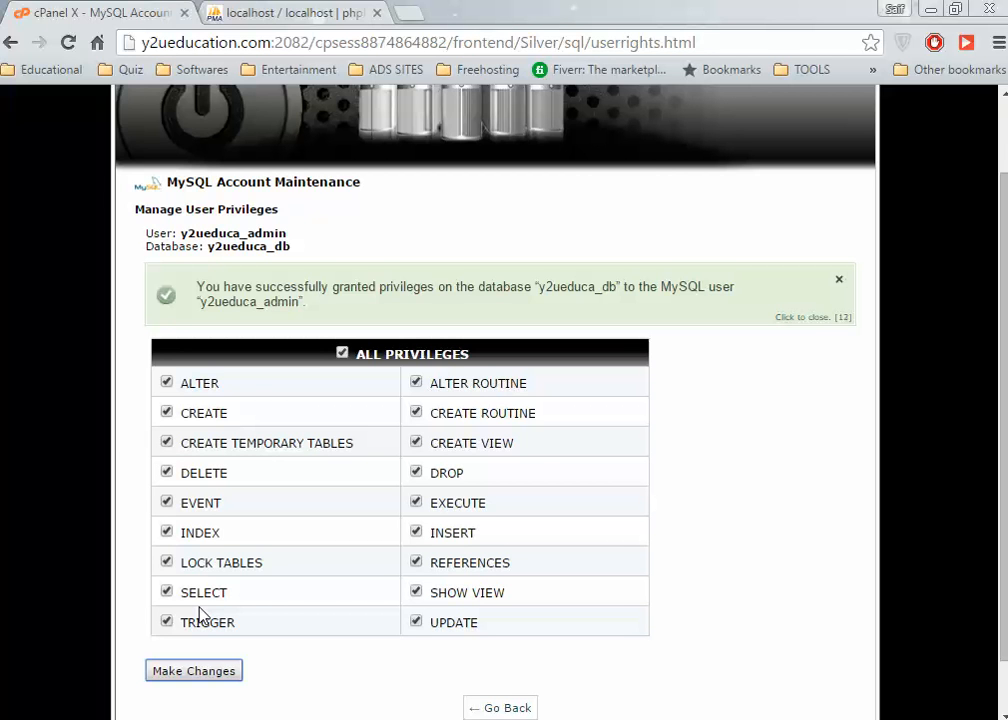
{"action": "scroll", "coordinate": [266, 590], "scroll_direction": "up", "scroll_amount": 2}
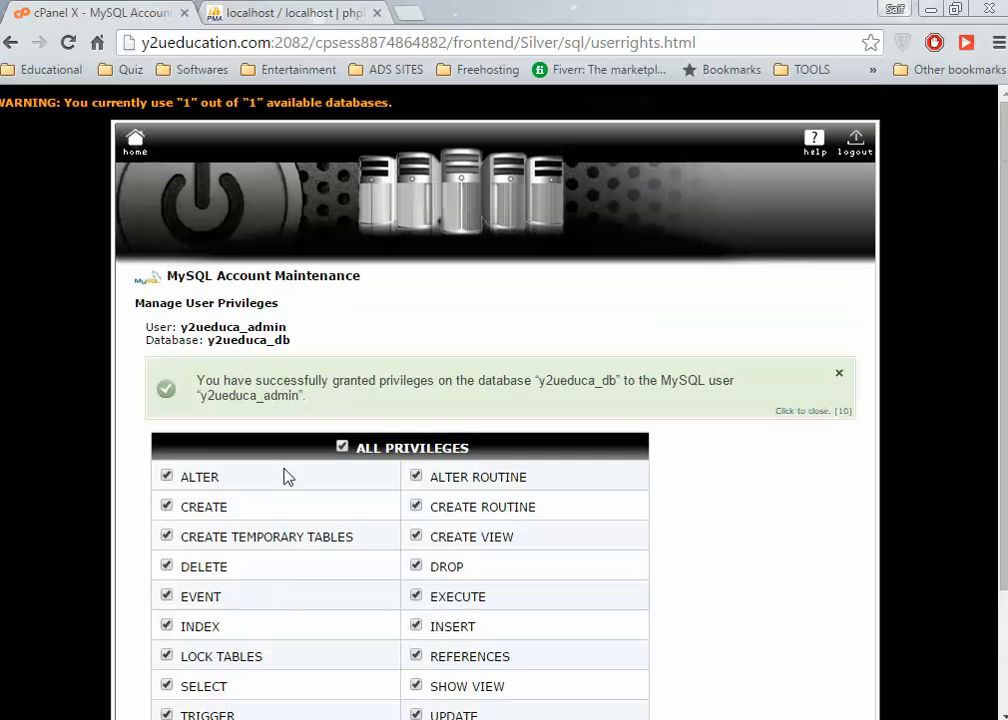
{"action": "left_click", "coordinate": [135, 142]}
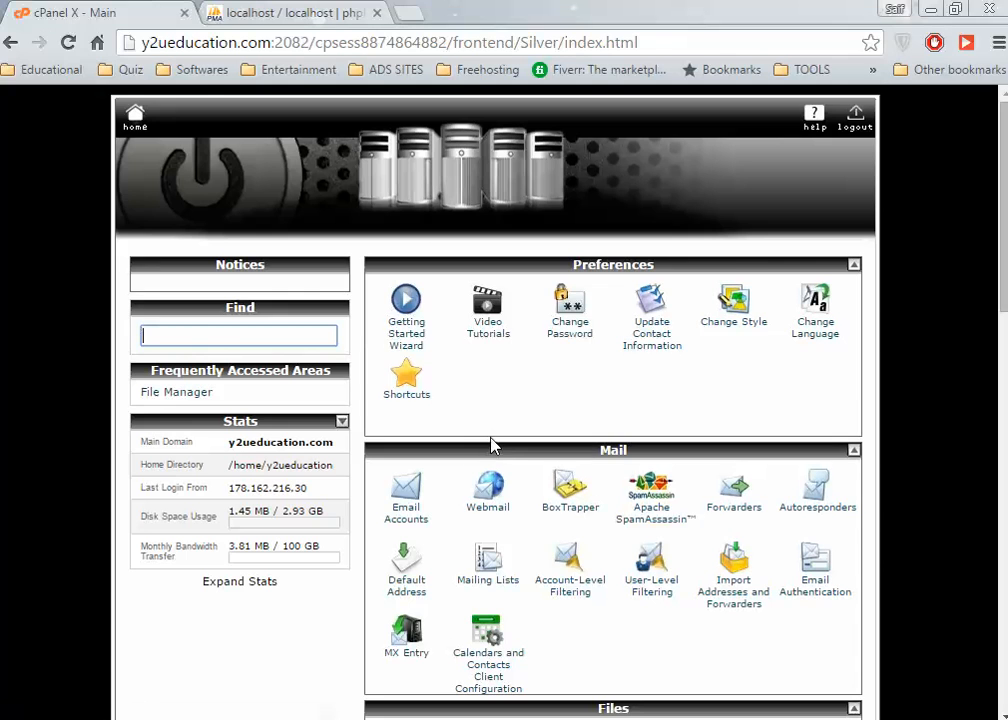
Edit the y2ueducation site from Manage Sites and show its Servers list.
{"action": "scroll", "coordinate": [490, 445], "scroll_direction": "down", "scroll_amount": 3}
{"action": "scroll", "coordinate": [490, 445], "scroll_direction": "down", "scroll_amount": 2}
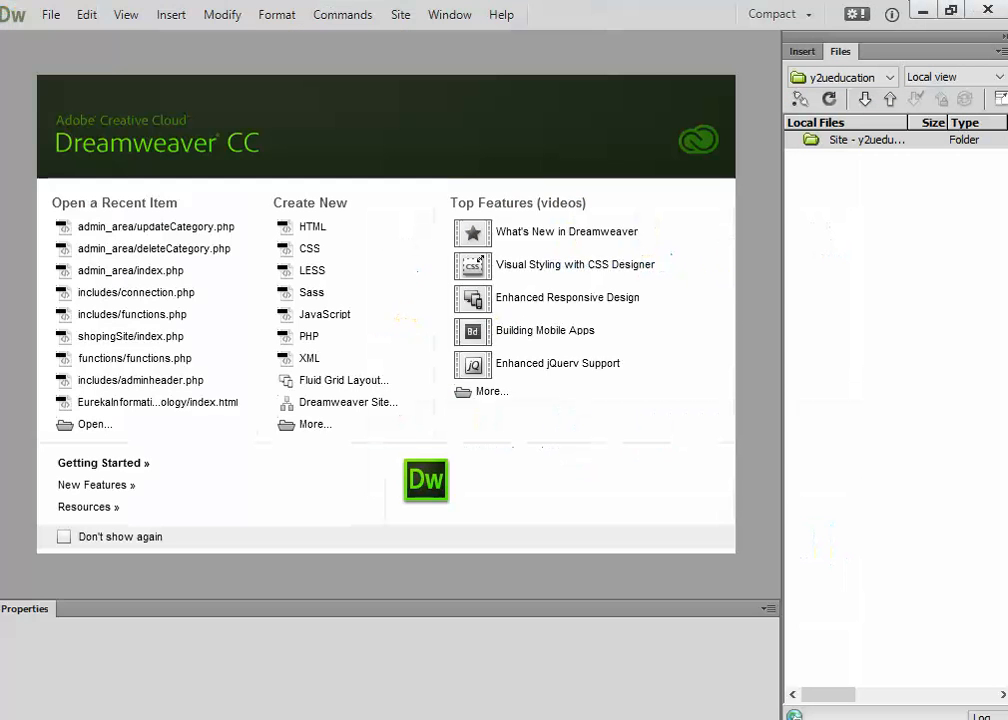
{"action": "left_click", "coordinate": [403, 16]}
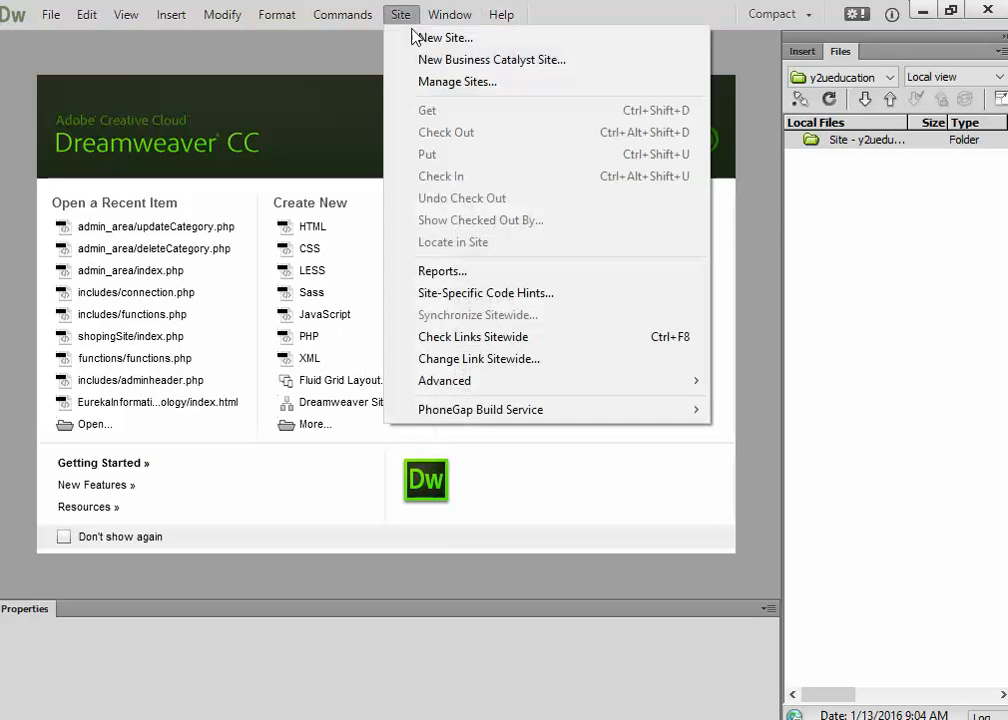
{"action": "left_click", "coordinate": [436, 83]}
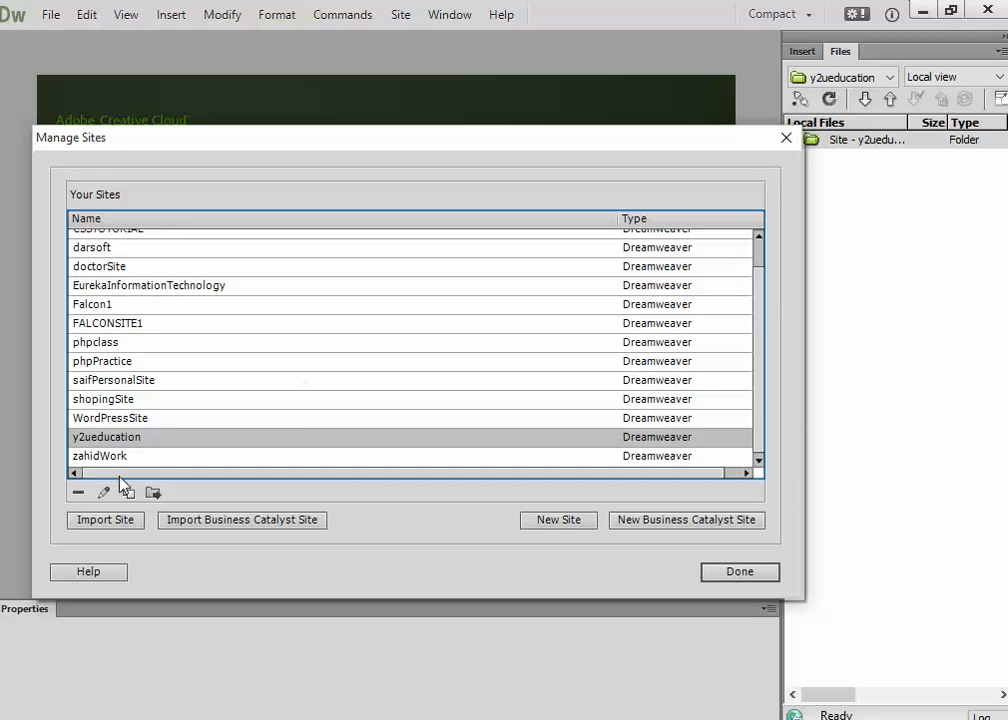
{"action": "double_click", "coordinate": [301, 438]}
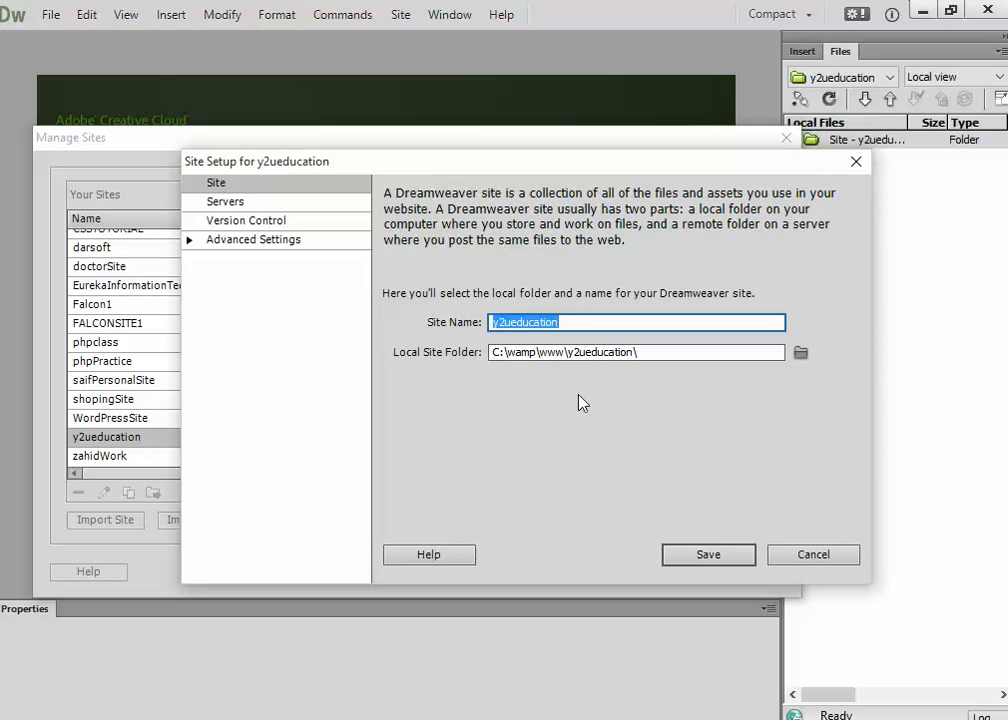
{"action": "left_click", "coordinate": [186, 200]}
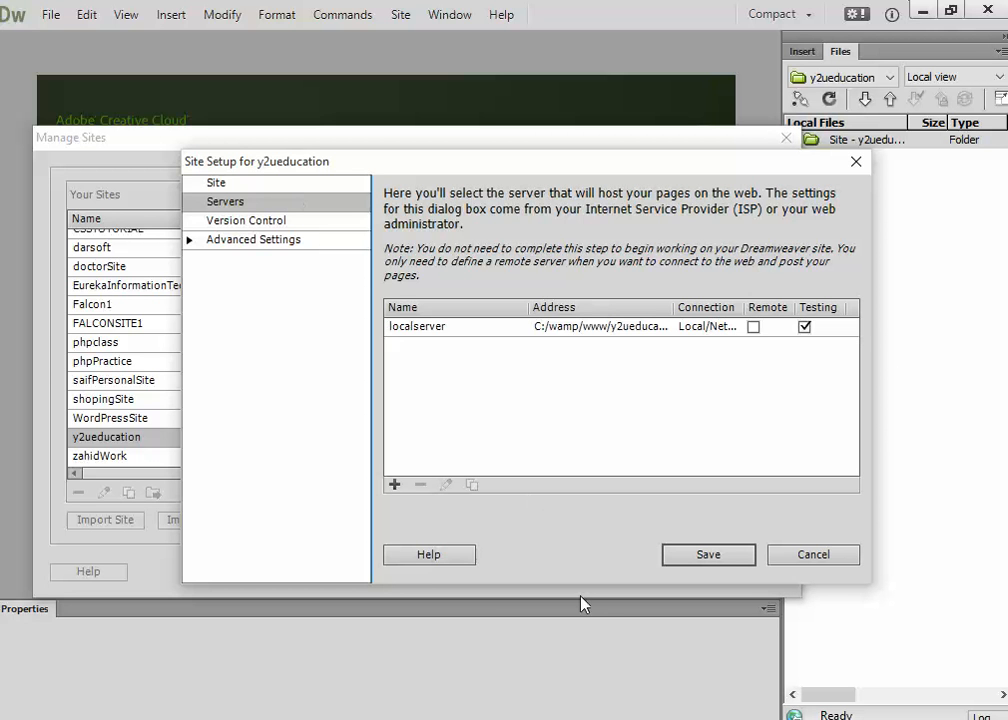
Add FTP server 'server' at ftp.y2ueducation.com with saved login and test it successfully.
{"action": "left_click", "coordinate": [395, 484]}
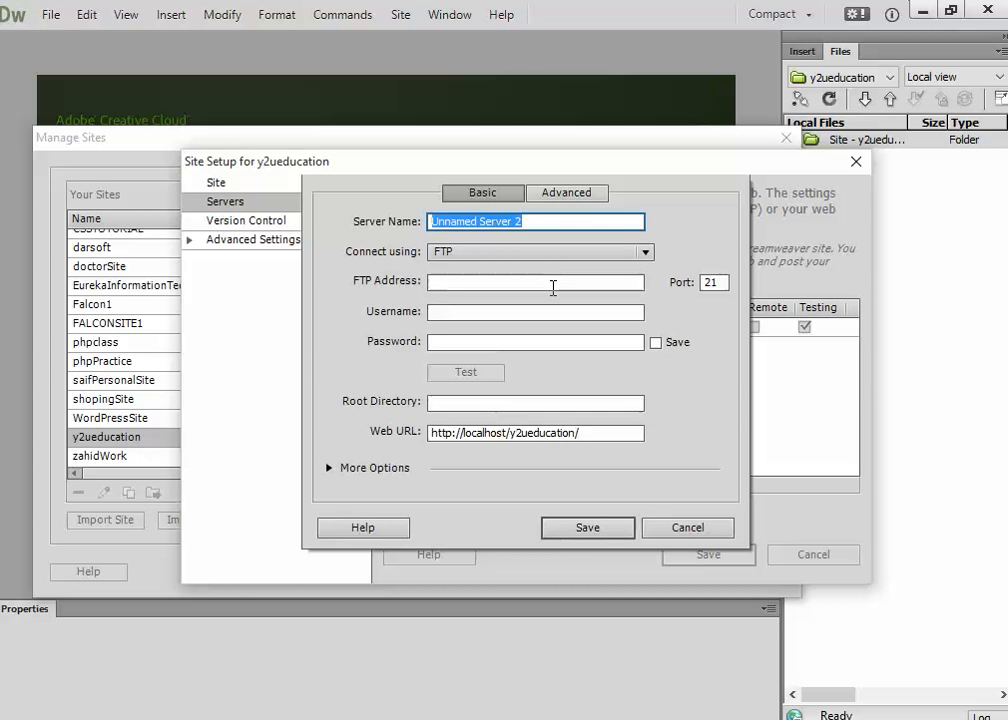
{"action": "type", "text": "server"}
{"action": "key", "text": "Tab"}
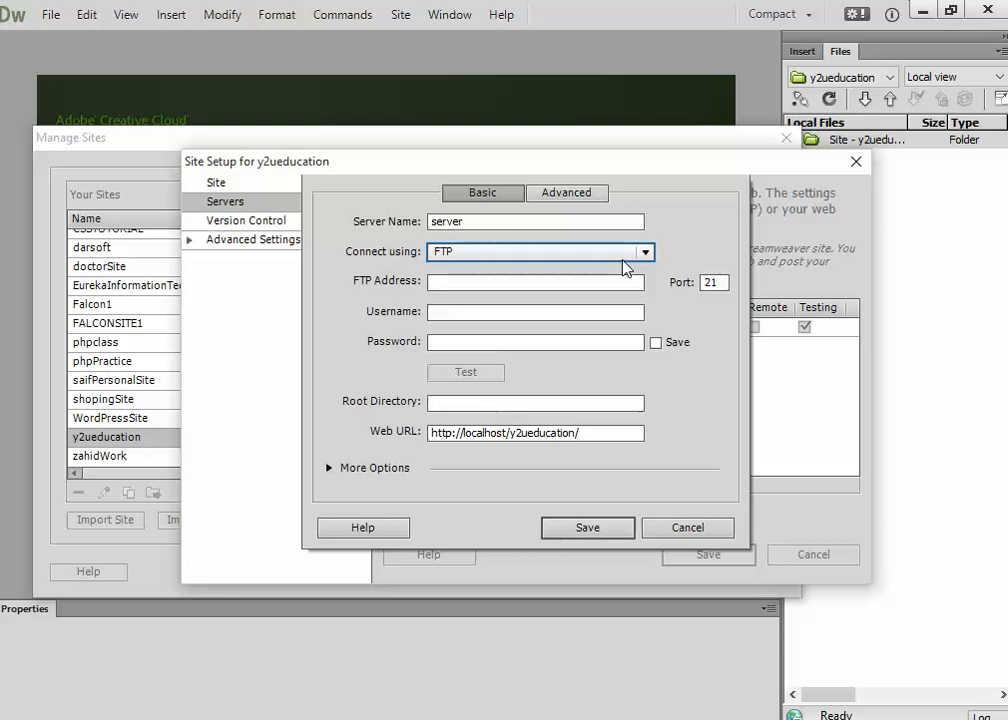
{"action": "left_click", "coordinate": [833, 719]}
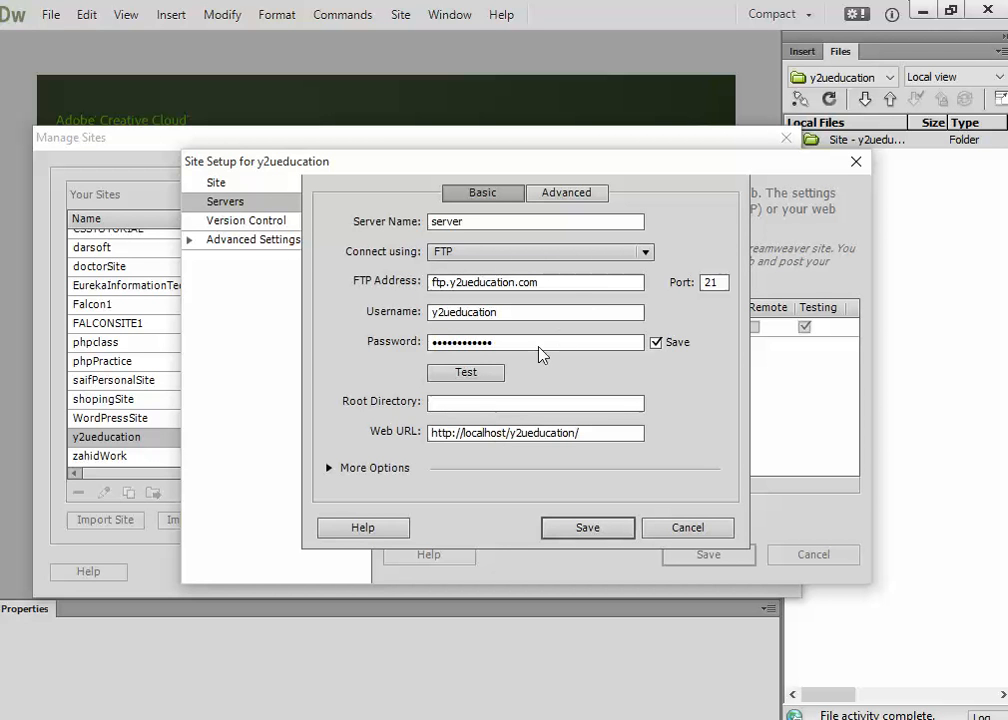
{"action": "left_click", "coordinate": [476, 375]}
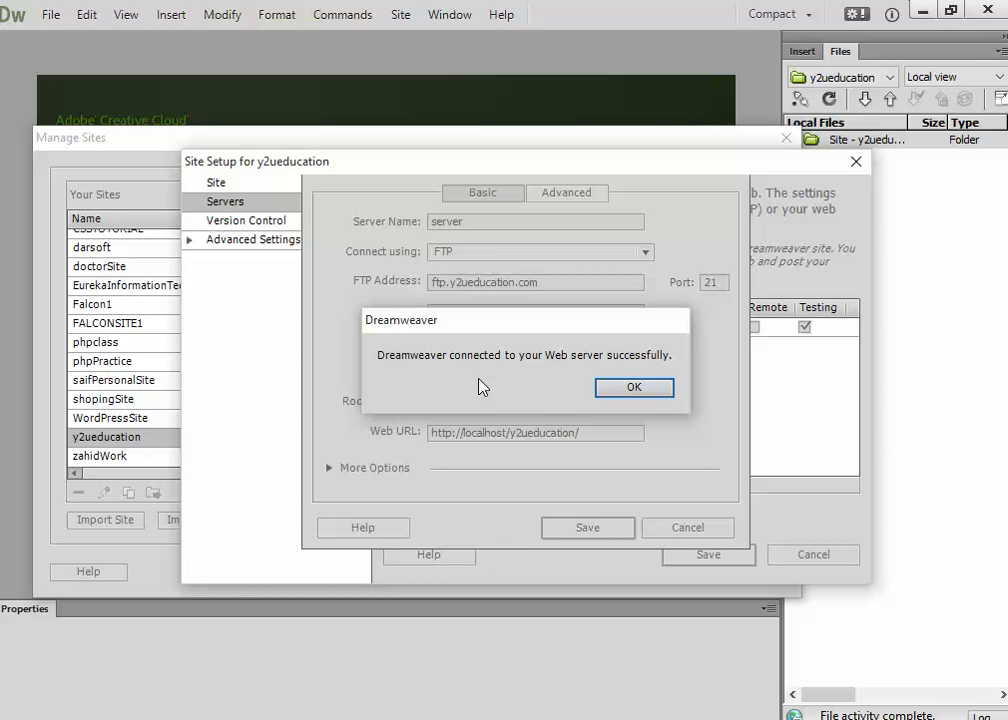
{"action": "left_click", "coordinate": [651, 411]}
Save the FTP server and the y2ueducation Site Setup, then finish Manage Sites.
{"action": "left_click", "coordinate": [608, 531]}
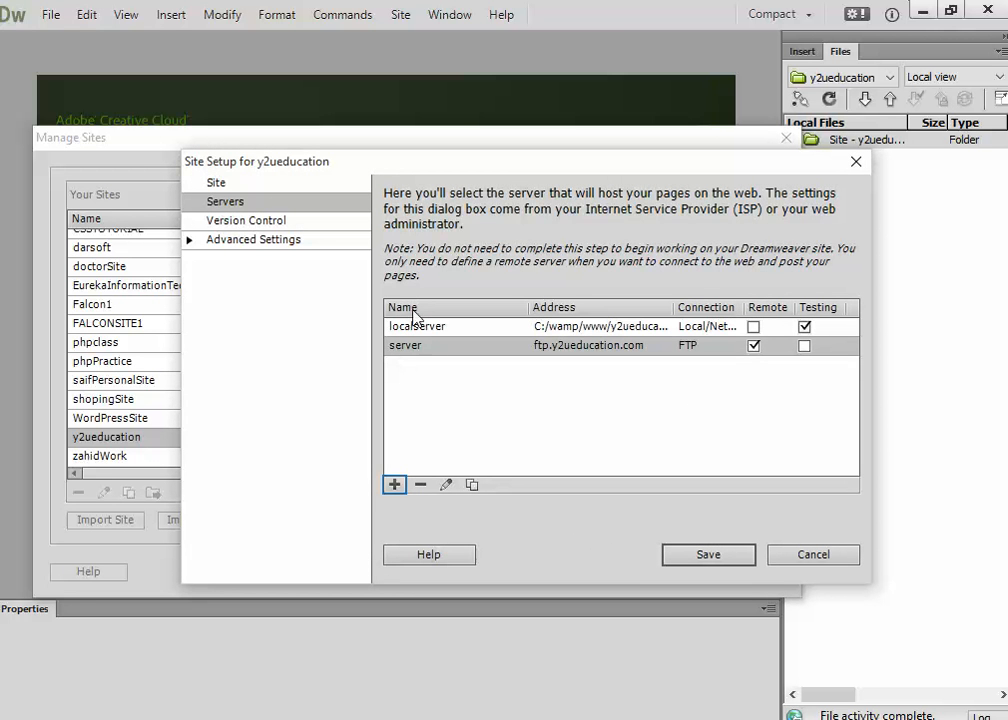
{"action": "left_click", "coordinate": [726, 553]}
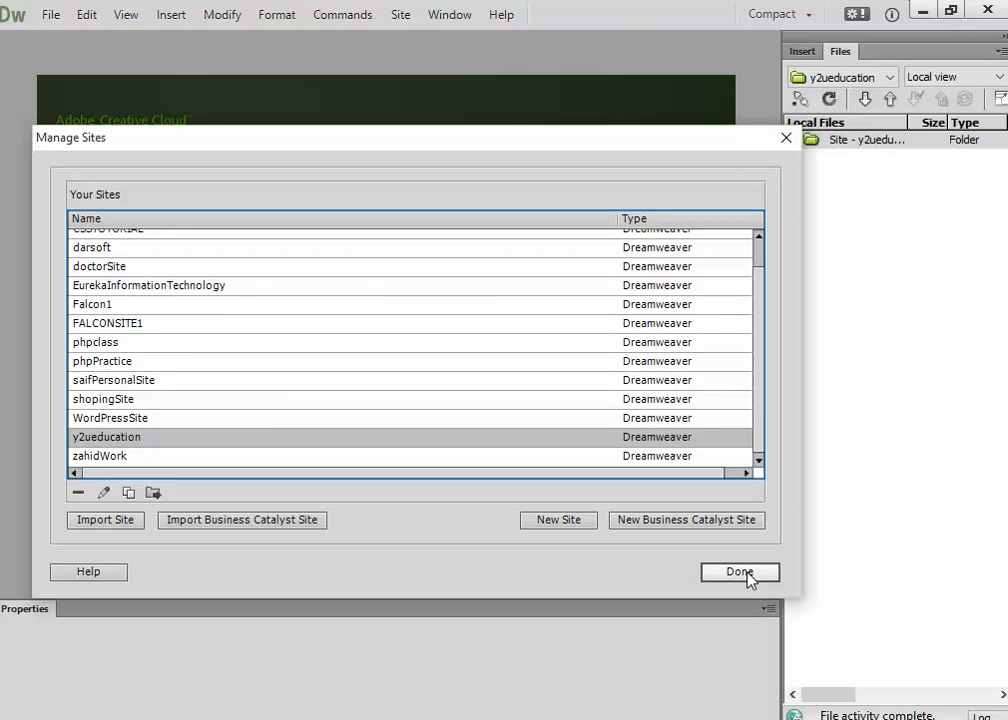
{"action": "left_click", "coordinate": [740, 573]}
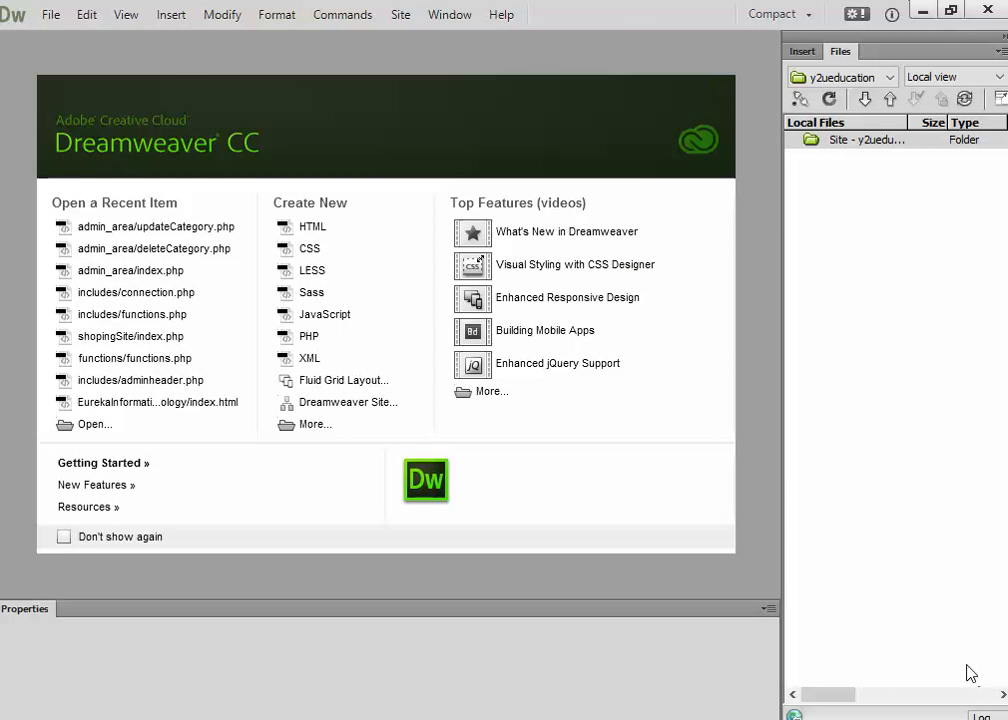